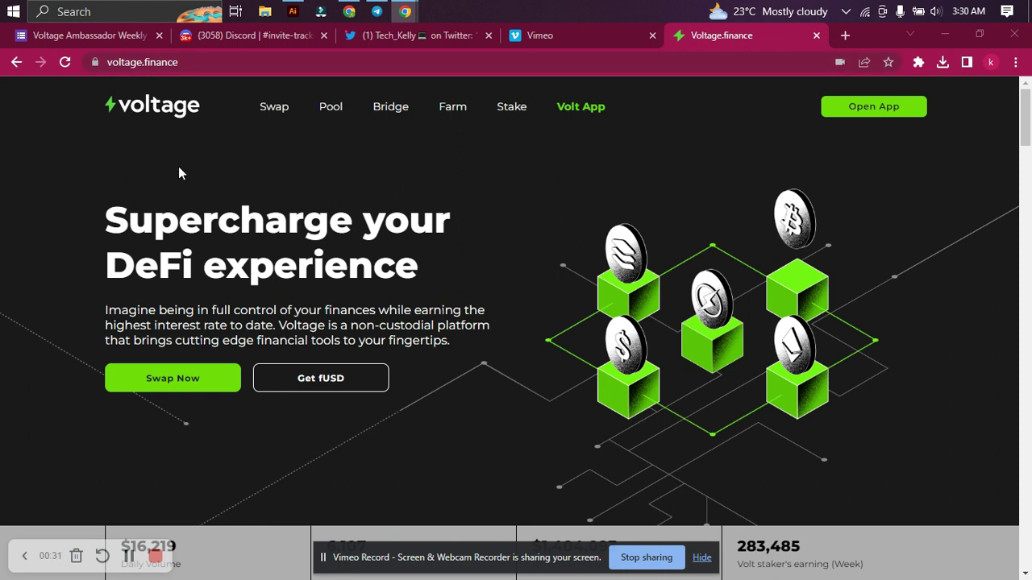
Step: Open the Swap page of the Voltage app and look over the swap form
{"action": "left_click", "coordinate": [273, 111]}
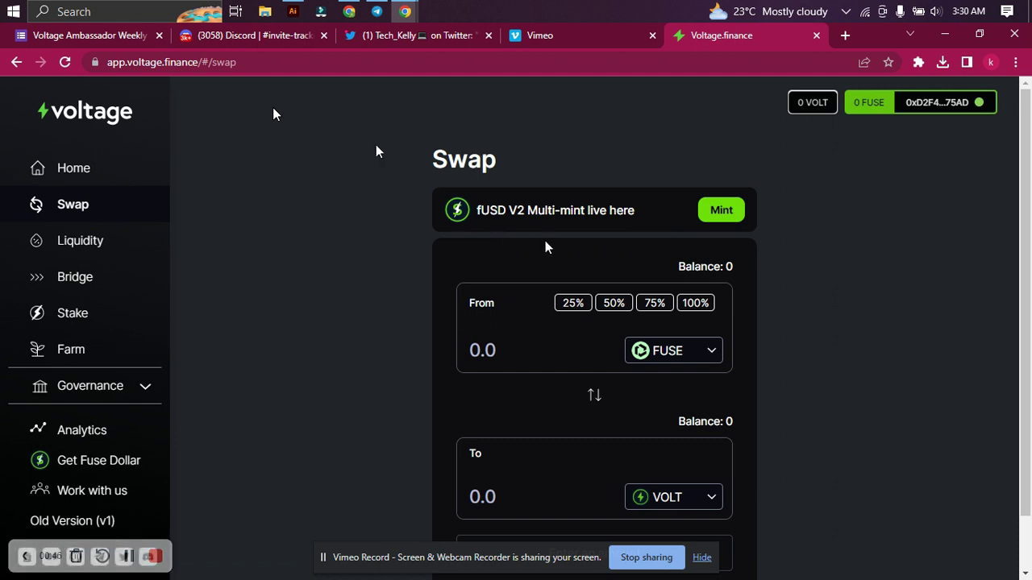
{"action": "scroll", "coordinate": [556, 244], "scroll_direction": "down", "scroll_amount": 1}
{"action": "scroll", "coordinate": [555, 243], "scroll_direction": "up", "scroll_amount": 1}
{"action": "scroll", "coordinate": [568, 278], "scroll_direction": "down", "scroll_amount": 1}
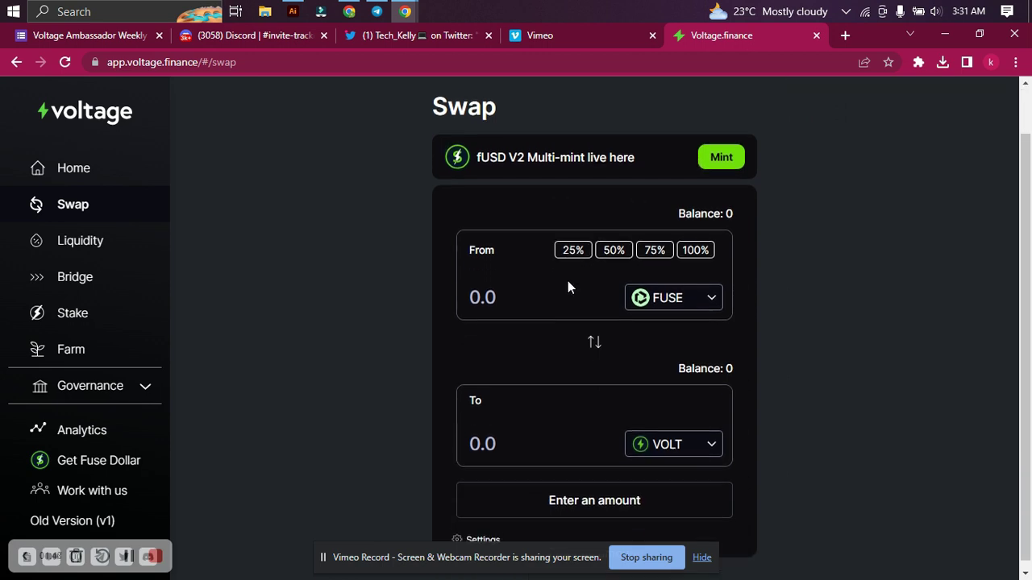
{"action": "scroll", "coordinate": [554, 226], "scroll_direction": "up", "scroll_amount": 1}
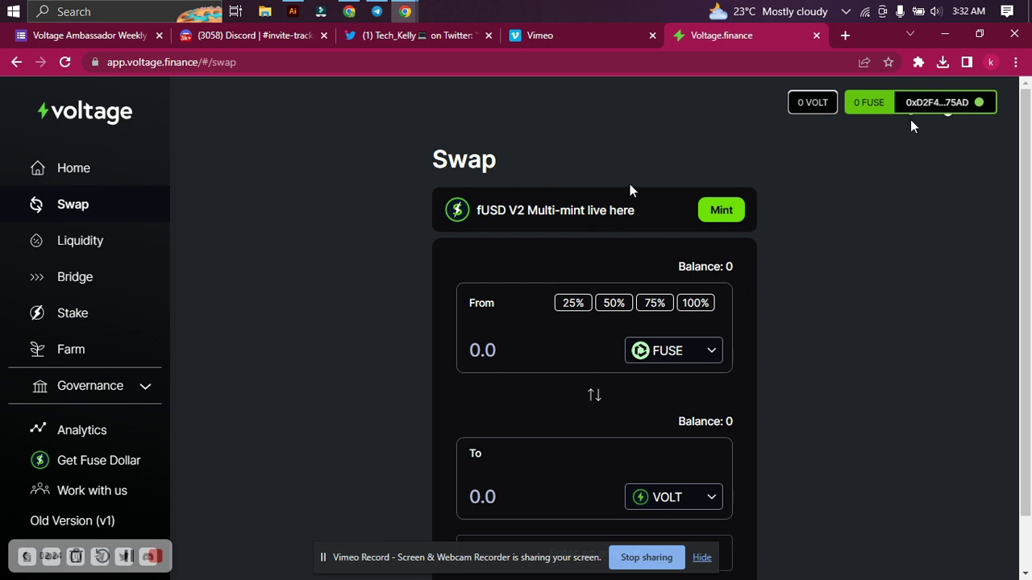
{"action": "scroll", "coordinate": [744, 189], "scroll_direction": "down", "scroll_amount": 1}
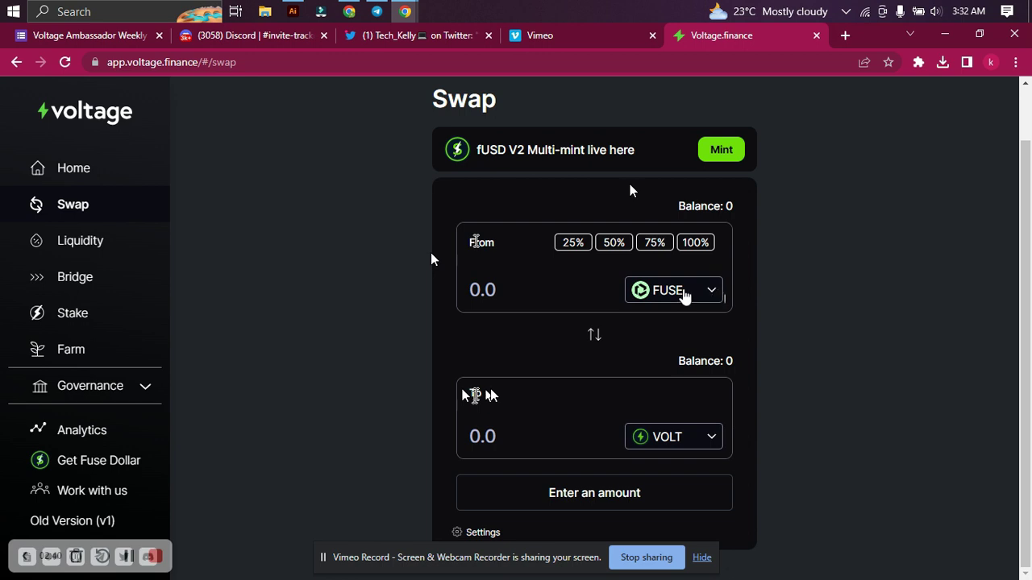
Step: Choose fUSD (Deprecated) as the token to swap from
{"action": "left_click", "coordinate": [684, 292]}
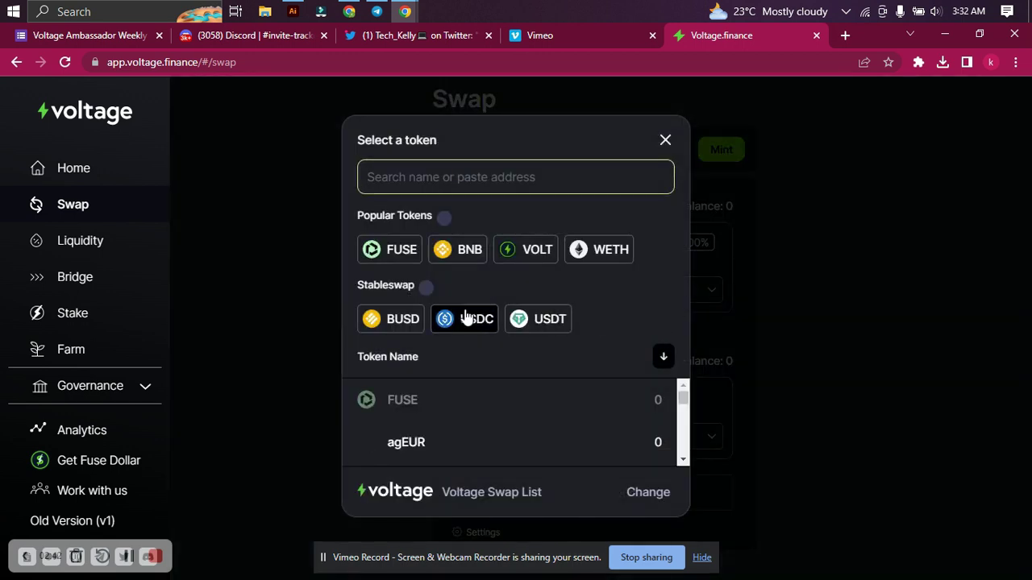
{"action": "scroll", "coordinate": [464, 403], "scroll_direction": "down", "scroll_amount": 1}
{"action": "scroll", "coordinate": [464, 415], "scroll_direction": "down", "scroll_amount": 5}
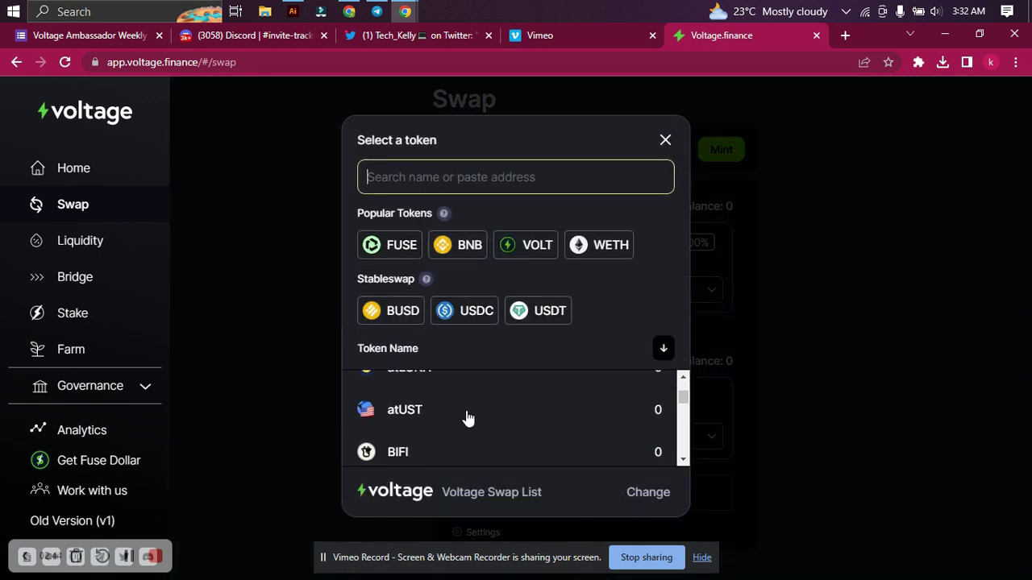
{"action": "scroll", "coordinate": [466, 416], "scroll_direction": "down", "scroll_amount": 4}
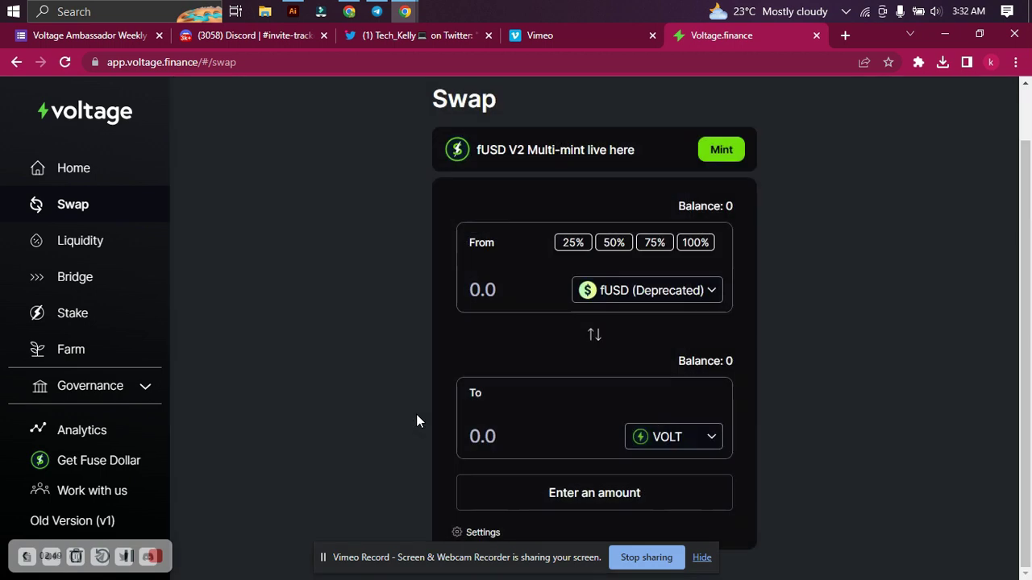
{"action": "left_click", "coordinate": [418, 419]}
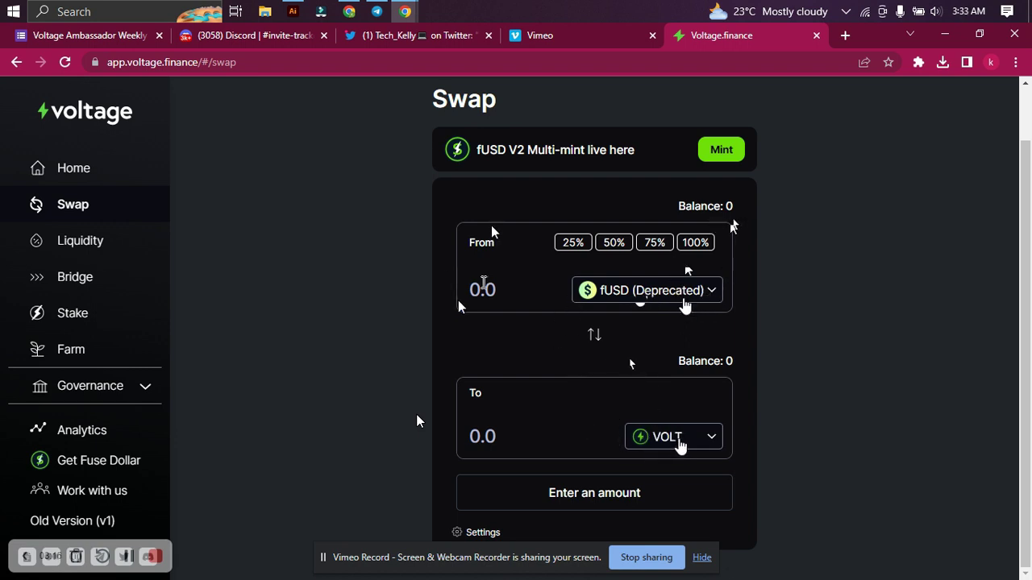
Step: Choose the new fUSD as the token to receive in the swap
{"action": "left_click", "coordinate": [672, 437]}
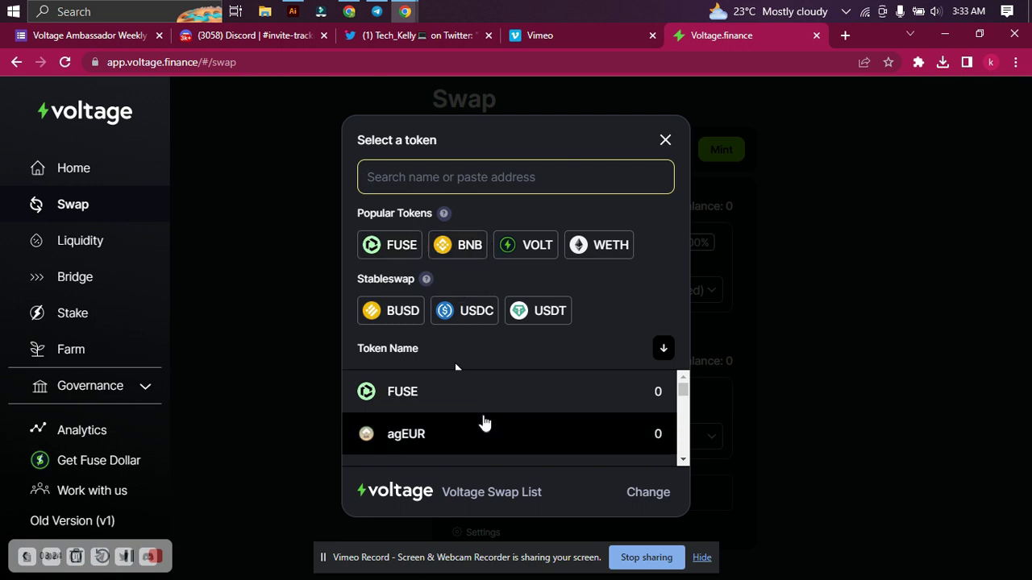
{"action": "scroll", "coordinate": [484, 424], "scroll_direction": "down", "scroll_amount": 5}
{"action": "scroll", "coordinate": [484, 421], "scroll_direction": "down", "scroll_amount": 4}
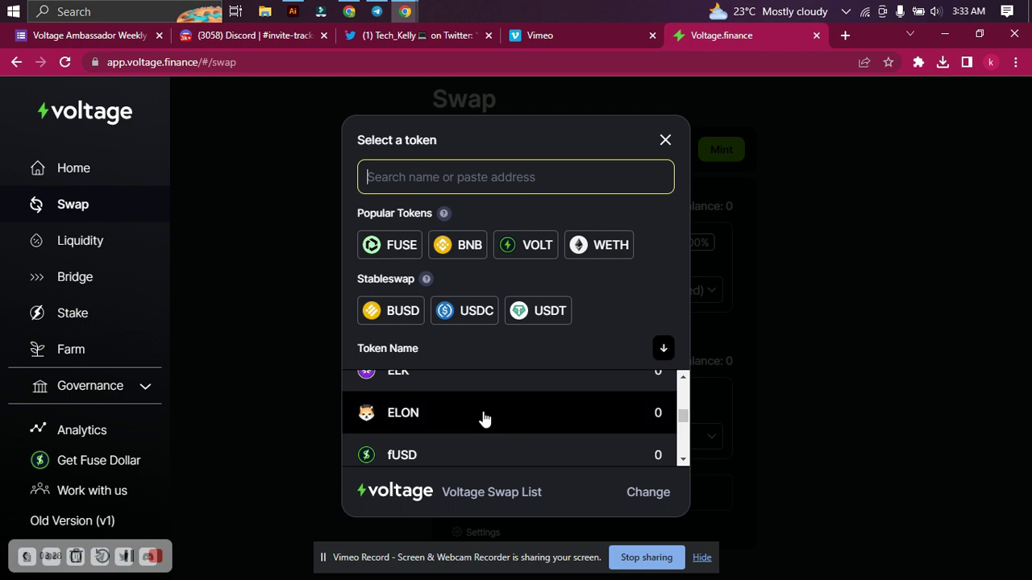
{"action": "scroll", "coordinate": [482, 417], "scroll_direction": "down", "scroll_amount": 2}
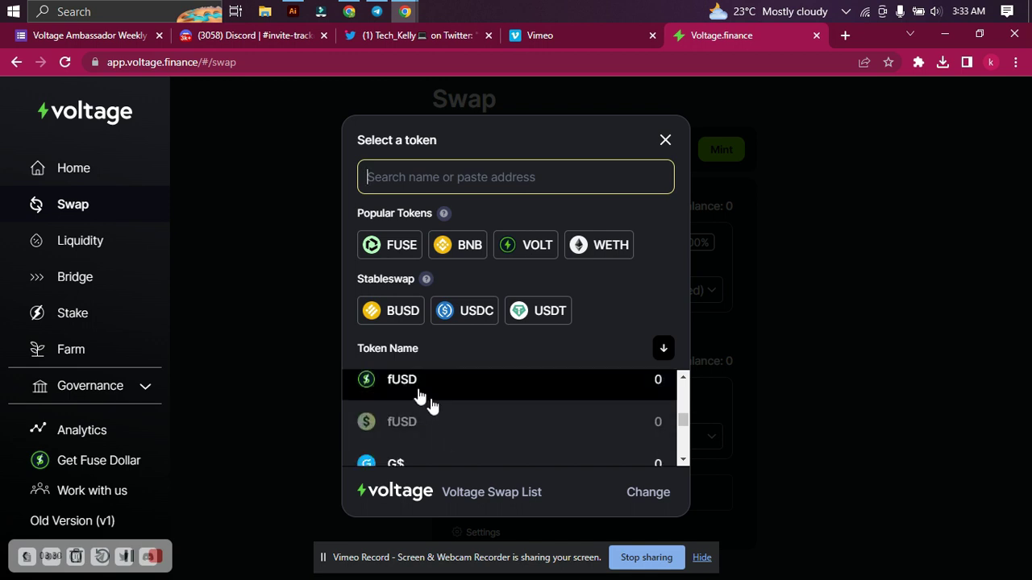
{"action": "left_click", "coordinate": [421, 400]}
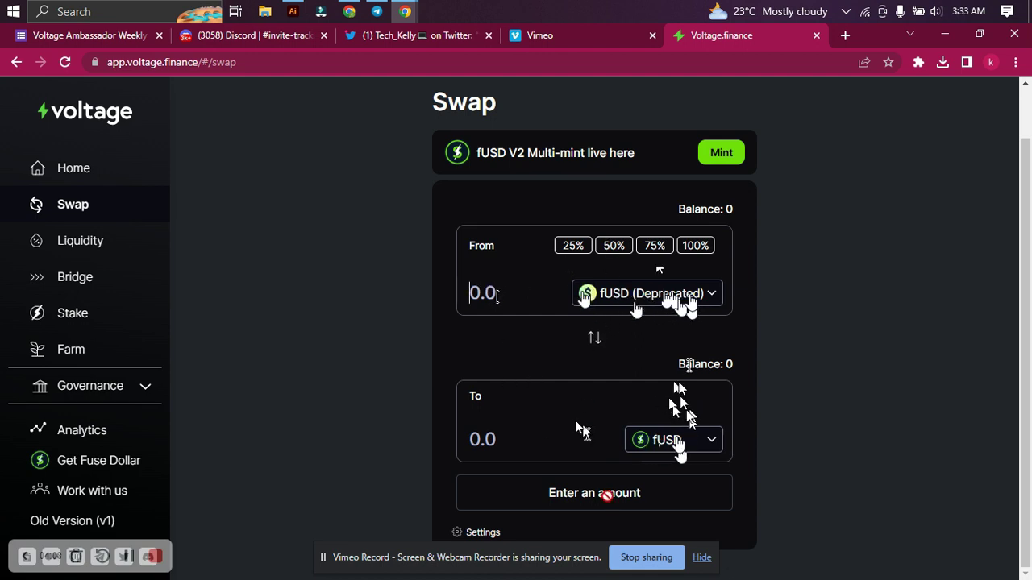
Step: Set the From amount to 100, request approval for fUSD (Deprecated), and return to the swap form without granting the wallet permission
{"action": "type", "text": "100"}
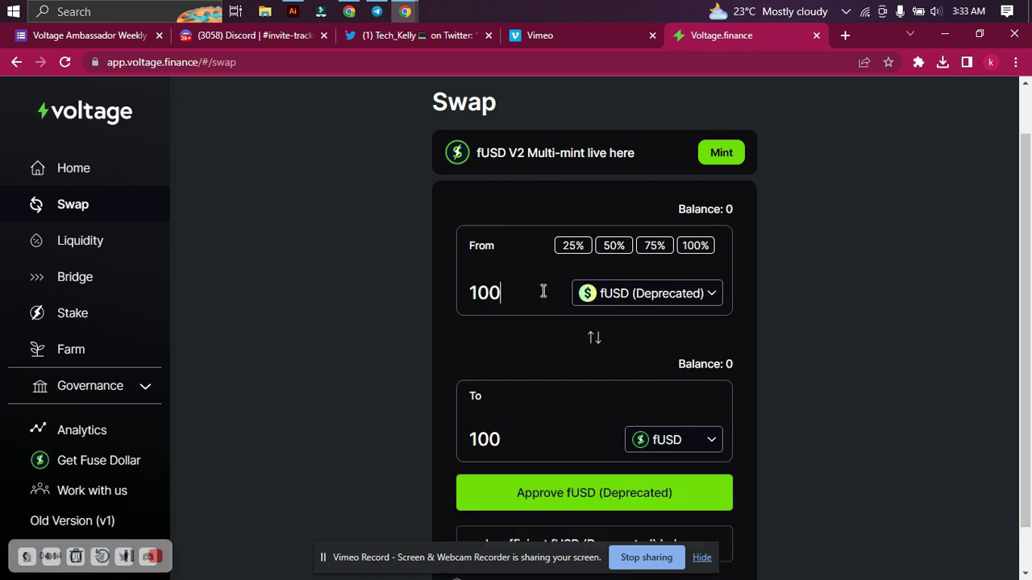
{"action": "scroll", "coordinate": [565, 312], "scroll_direction": "down", "scroll_amount": 1}
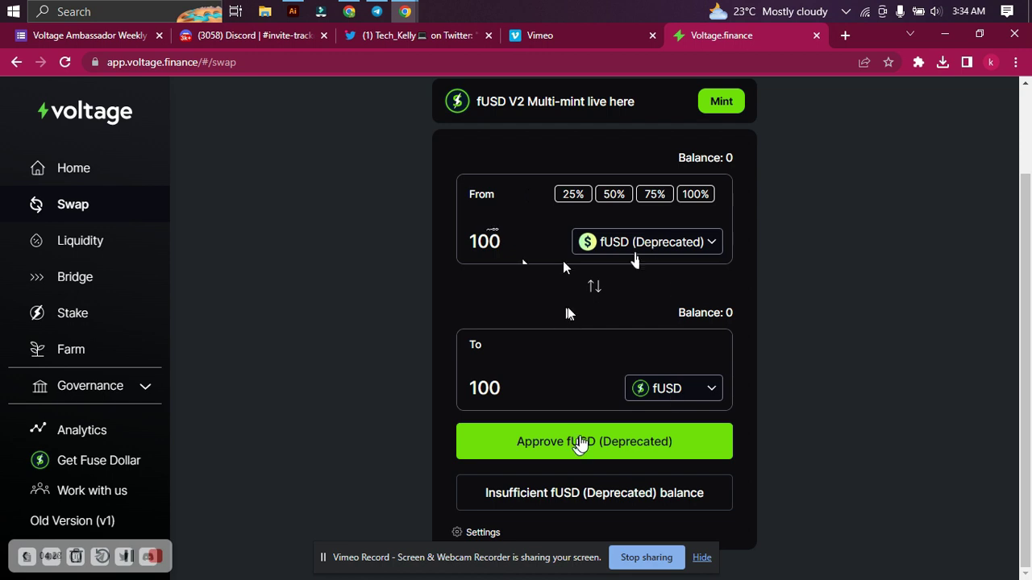
{"action": "left_click", "coordinate": [657, 435]}
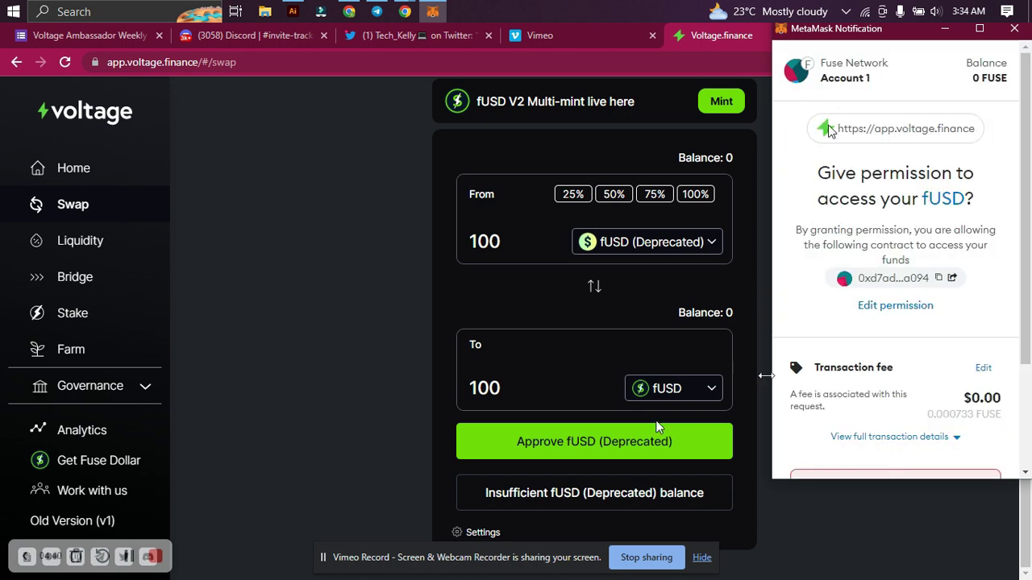
{"action": "left_click", "coordinate": [765, 376]}
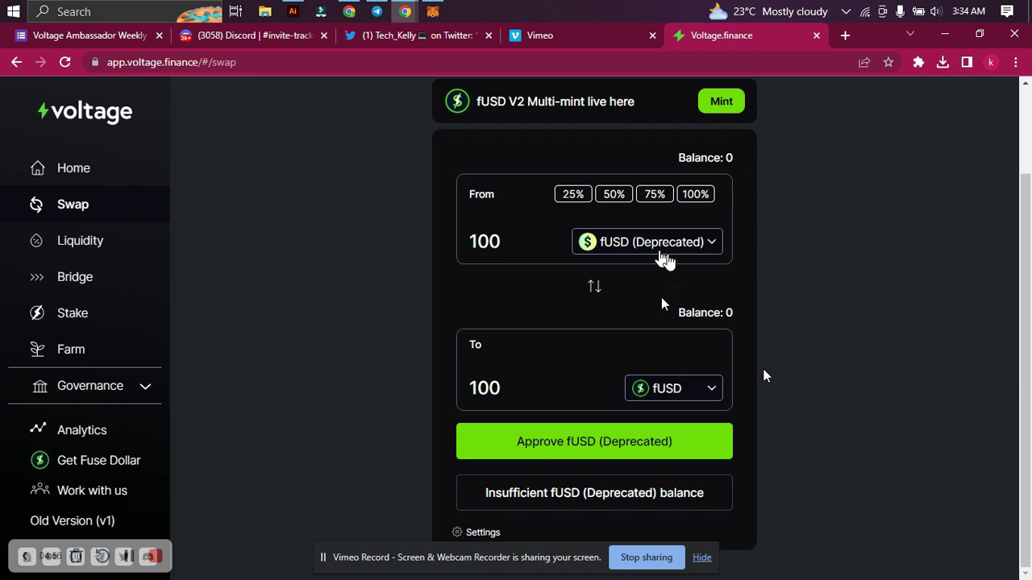
Step: Change the swap pair so that BNB is the From token and VOLT is the To token
{"action": "left_click", "coordinate": [667, 252]}
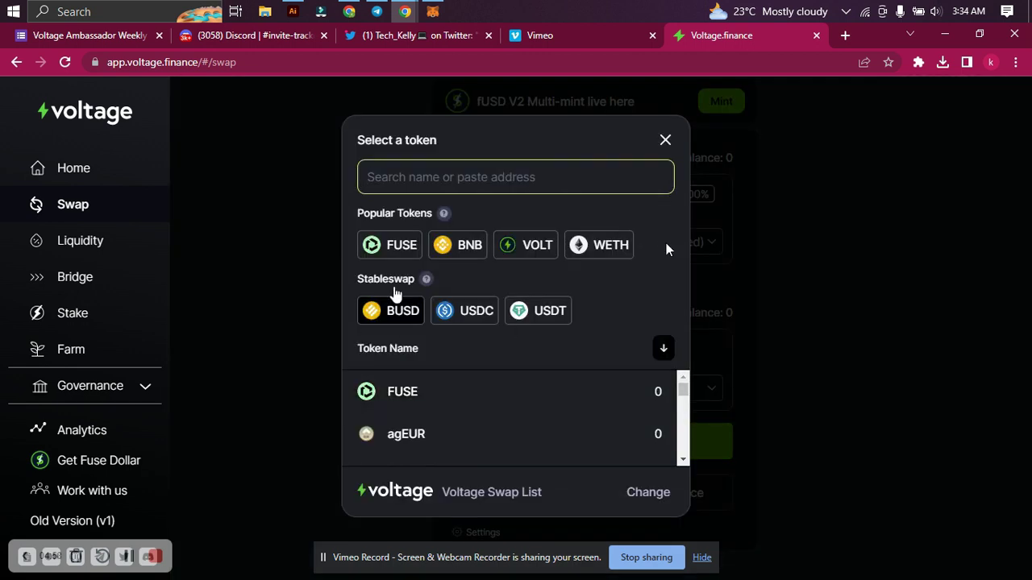
{"action": "left_click", "coordinate": [455, 242]}
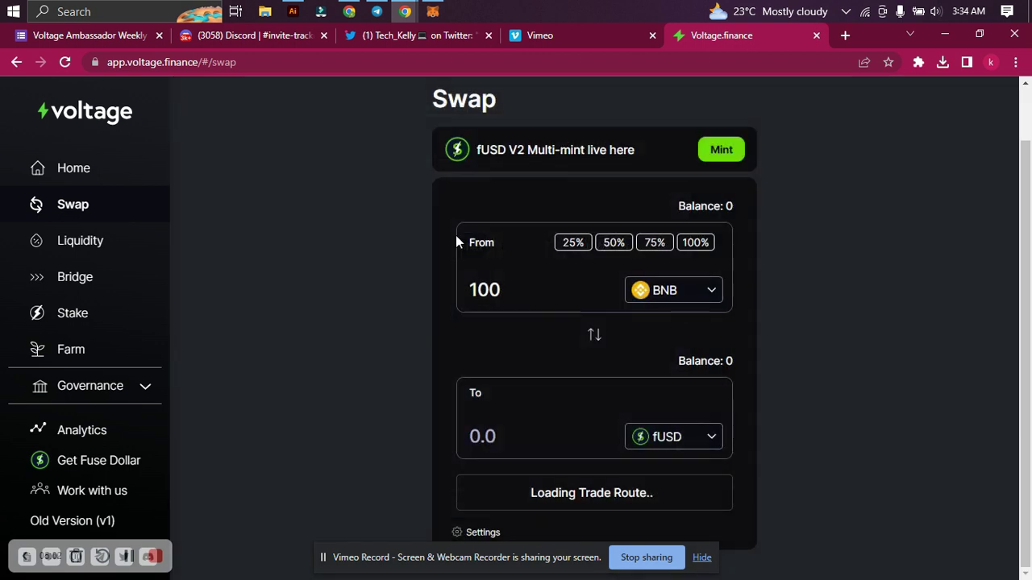
{"action": "scroll", "coordinate": [612, 419], "scroll_direction": "down", "scroll_amount": 1}
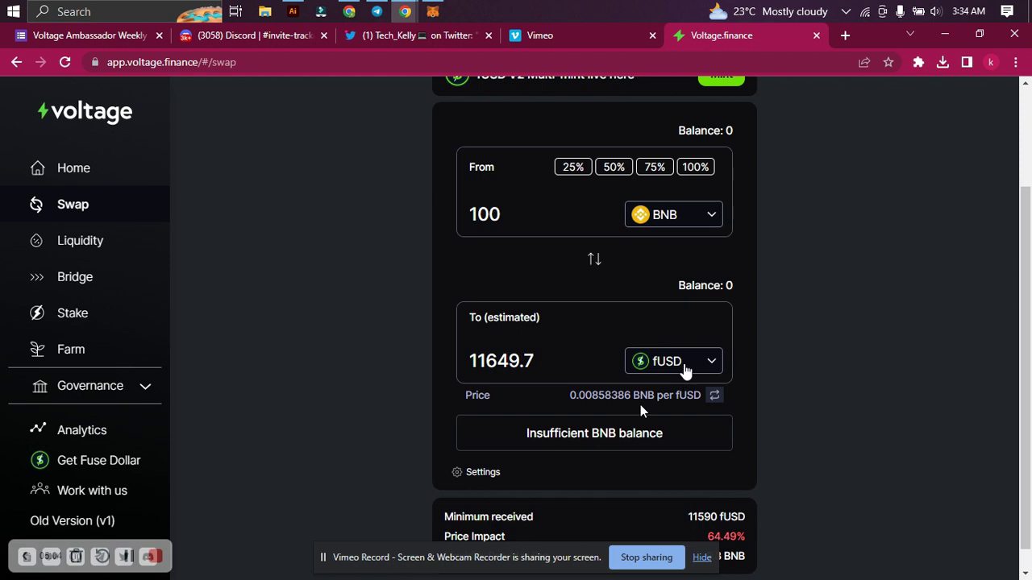
{"action": "left_click", "coordinate": [682, 369]}
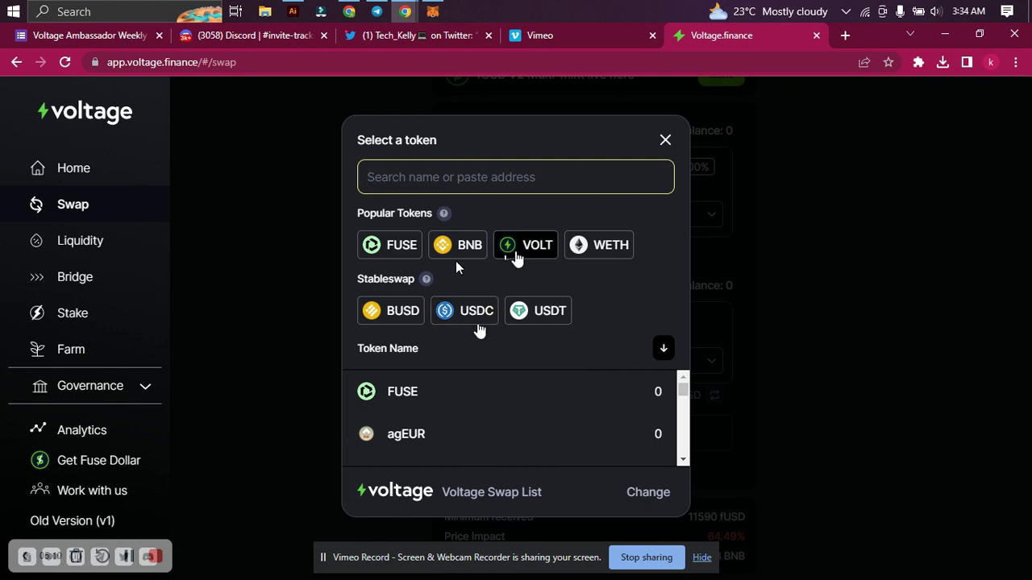
{"action": "left_click", "coordinate": [511, 256]}
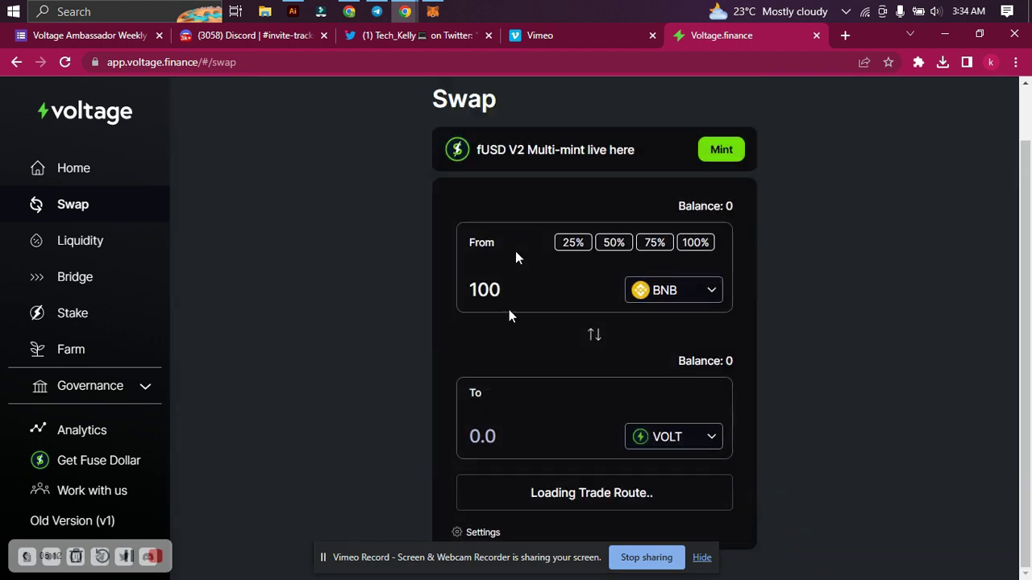
Step: Set the amount of BNB to swap to 1
{"action": "key", "text": "BackSpace"}
{"action": "key", "text": "BackSpace"}
{"action": "key", "text": "BackSpace"}
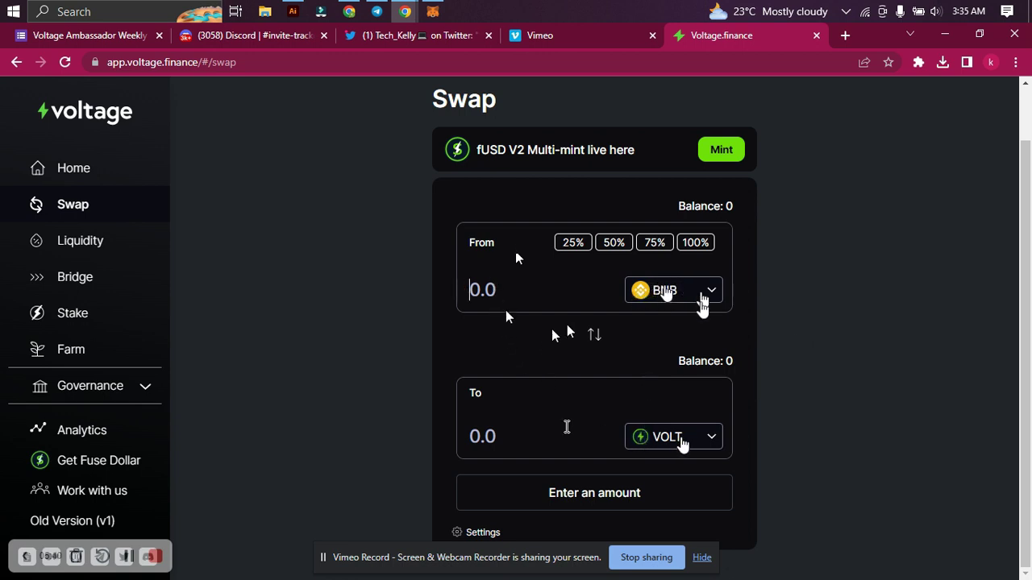
{"action": "type", "text": "1"}
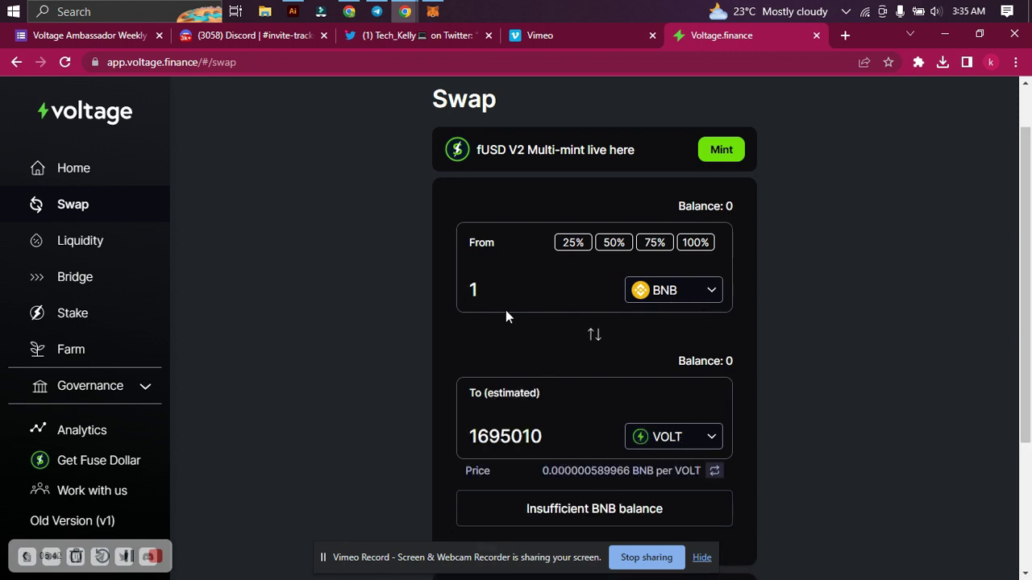
Step: Examine the BNB to VOLT quote, including the estimated amount, price, minimum received, price impact, liquidity provider fee and route
{"action": "scroll", "coordinate": [573, 279], "scroll_direction": "down", "scroll_amount": 2}
{"action": "scroll", "coordinate": [573, 279], "scroll_direction": "down", "scroll_amount": 1}
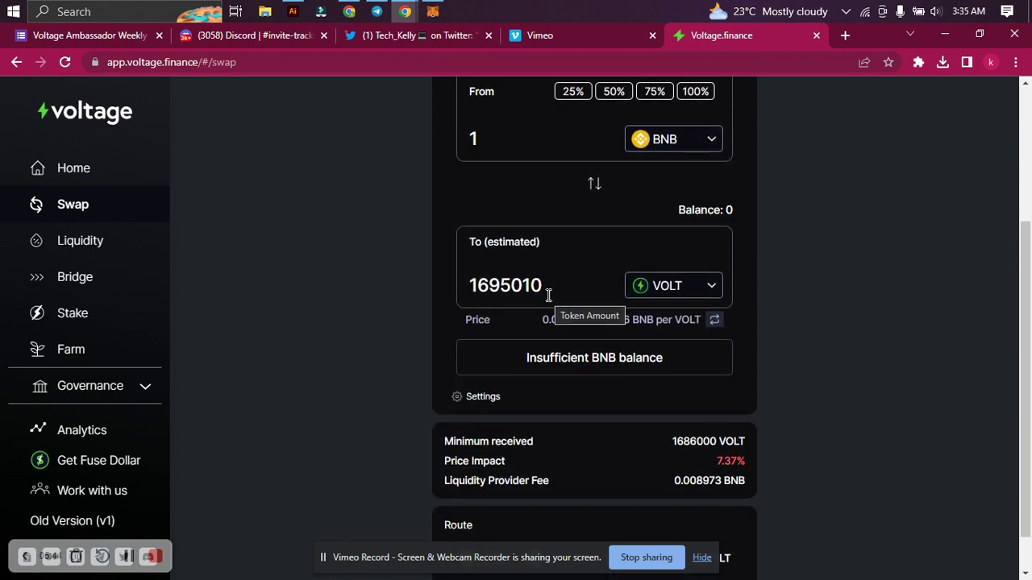
{"action": "scroll", "coordinate": [556, 306], "scroll_direction": "up", "scroll_amount": 2}
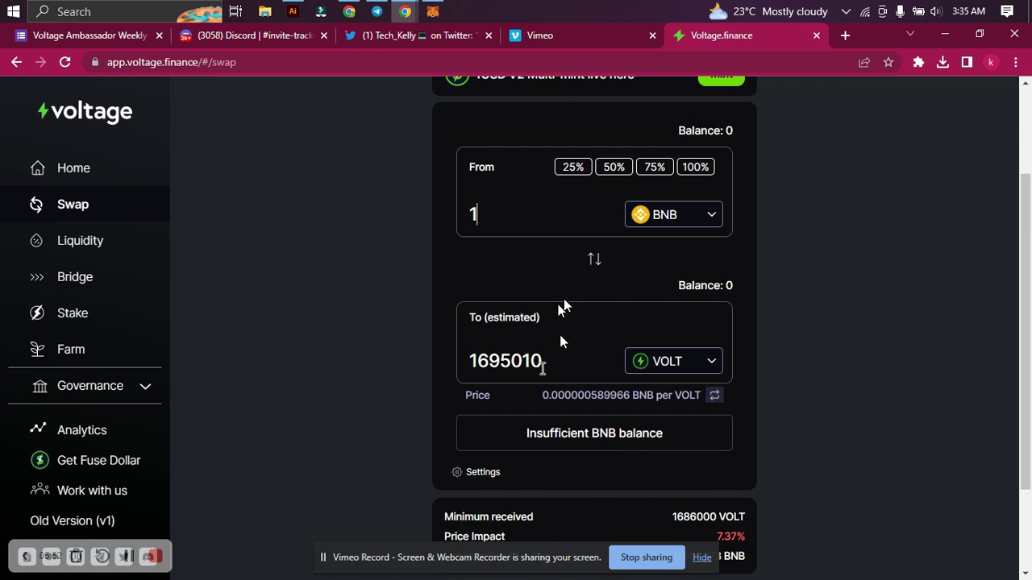
{"action": "scroll", "coordinate": [560, 335], "scroll_direction": "up", "scroll_amount": 1}
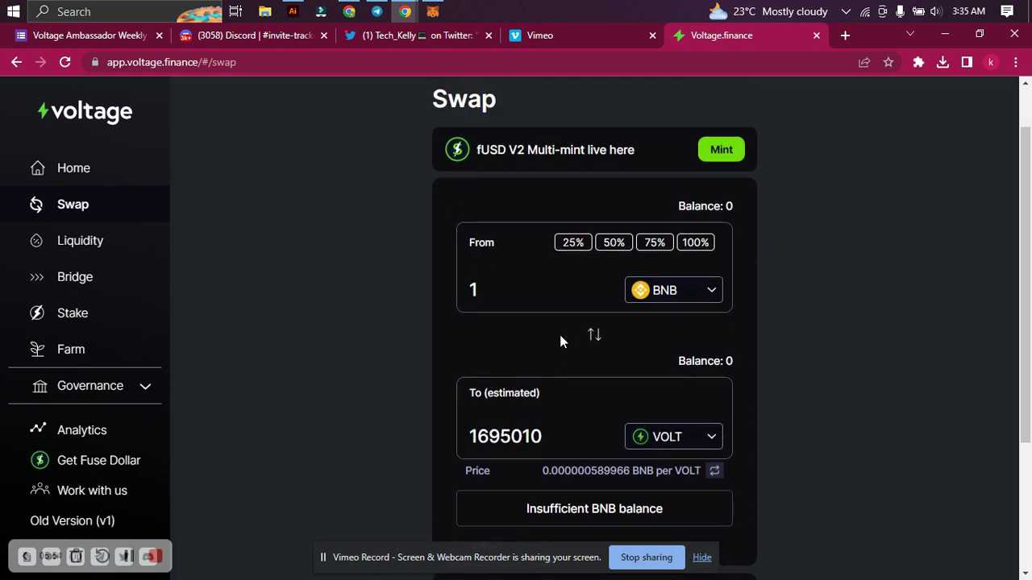
{"action": "scroll", "coordinate": [559, 334], "scroll_direction": "down", "scroll_amount": 1}
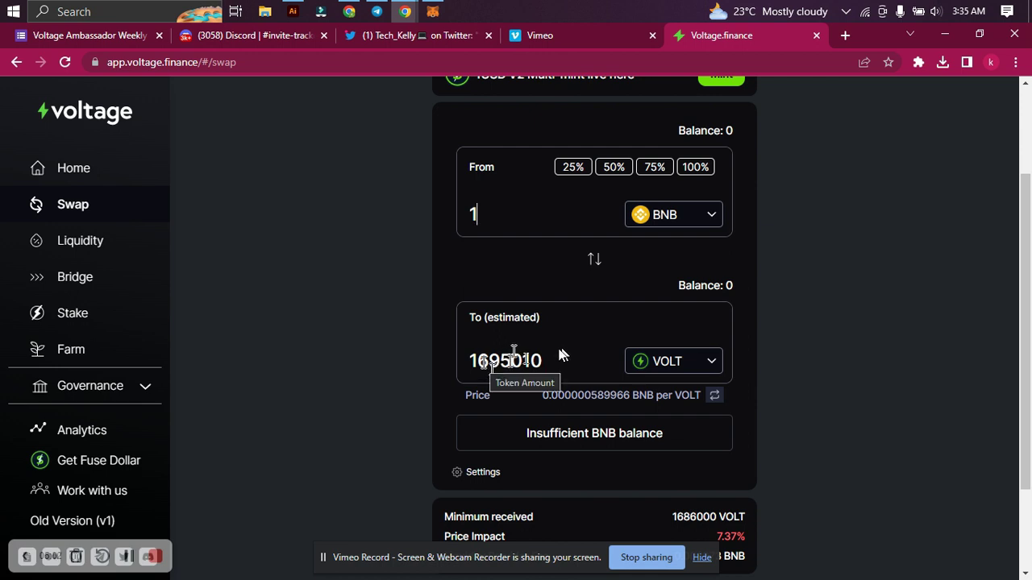
{"action": "scroll", "coordinate": [601, 340], "scroll_direction": "down", "scroll_amount": 1}
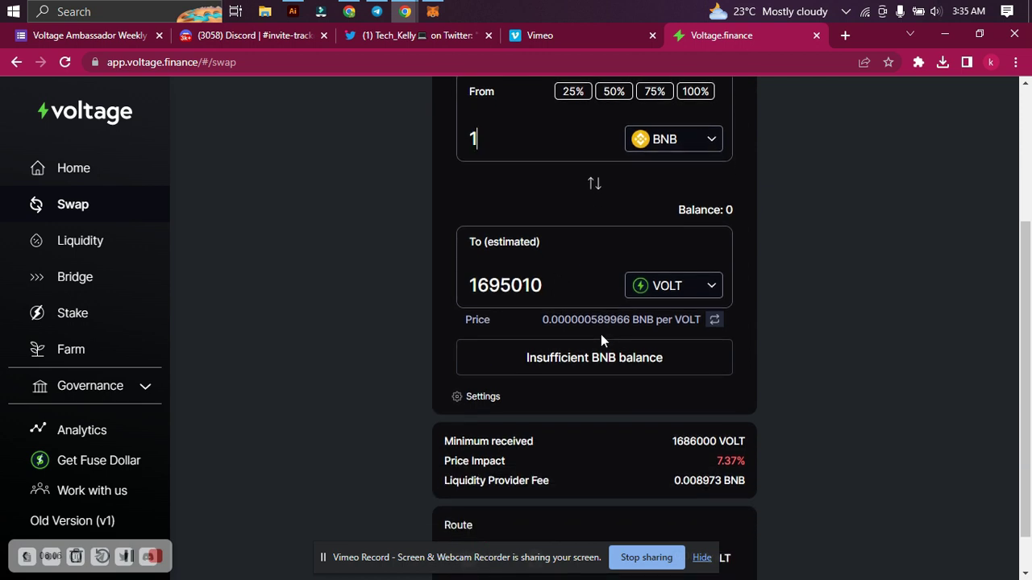
{"action": "scroll", "coordinate": [600, 334], "scroll_direction": "down", "scroll_amount": 1}
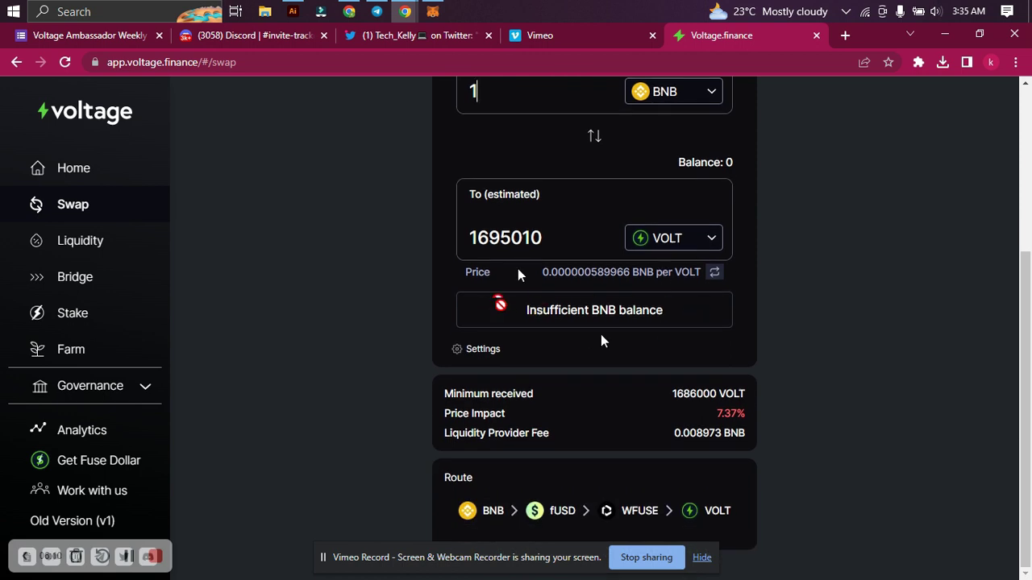
{"action": "scroll", "coordinate": [580, 247], "scroll_direction": "up", "scroll_amount": 1}
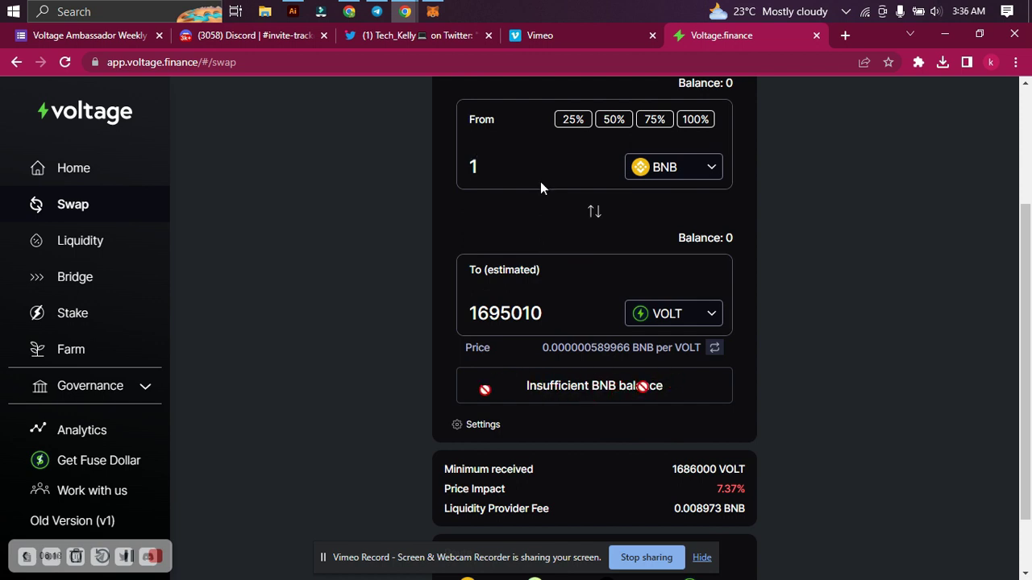
{"action": "scroll", "coordinate": [540, 188], "scroll_direction": "down", "scroll_amount": 1}
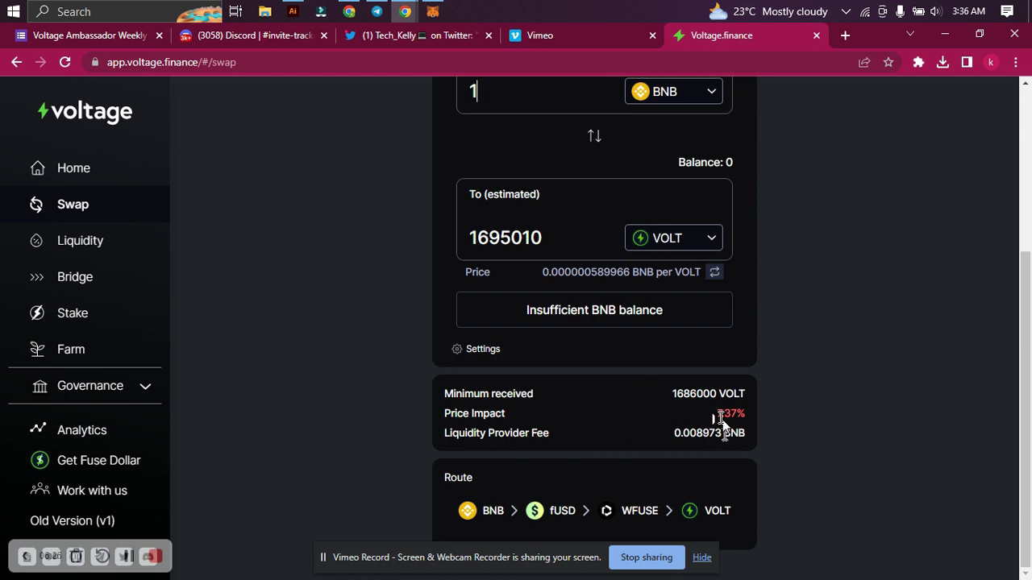
{"action": "scroll", "coordinate": [719, 419], "scroll_direction": "up", "scroll_amount": 3}
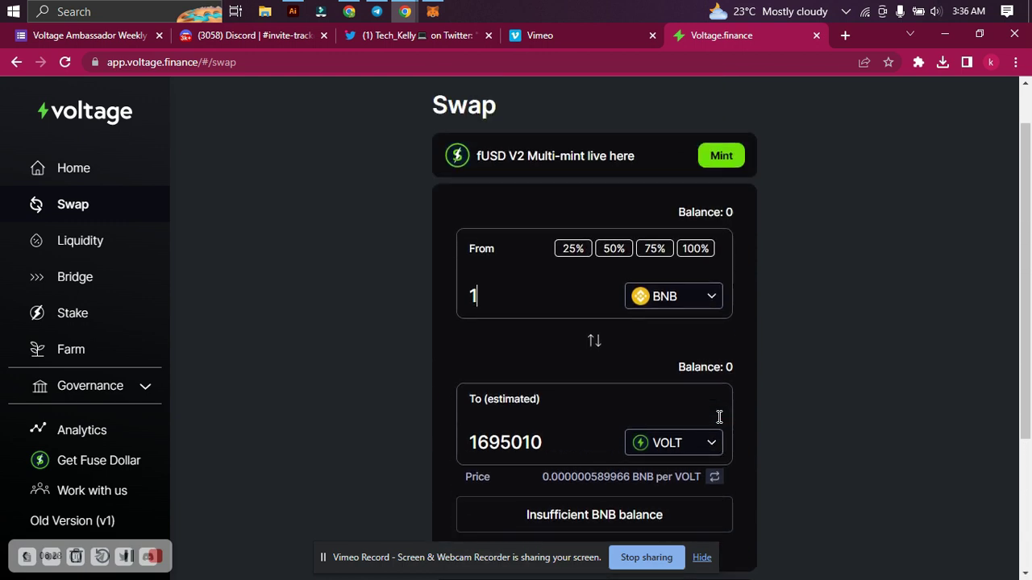
{"action": "scroll", "coordinate": [719, 416], "scroll_direction": "up", "scroll_amount": 1}
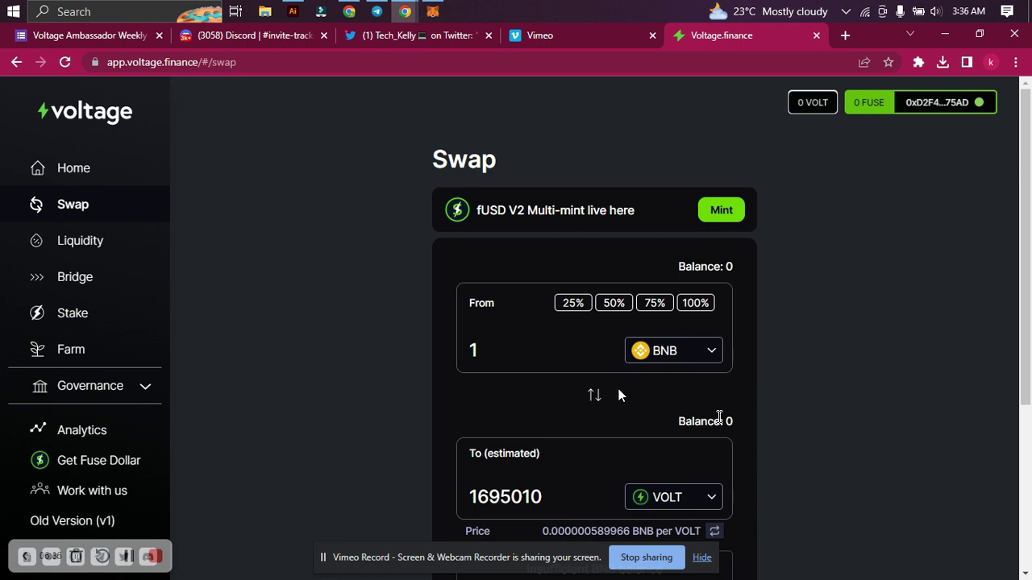
Step: Clear the swap amount and change the pair to BUSD as the From token and the first listed fUSD as the To token
{"action": "key", "text": "BackSpace"}
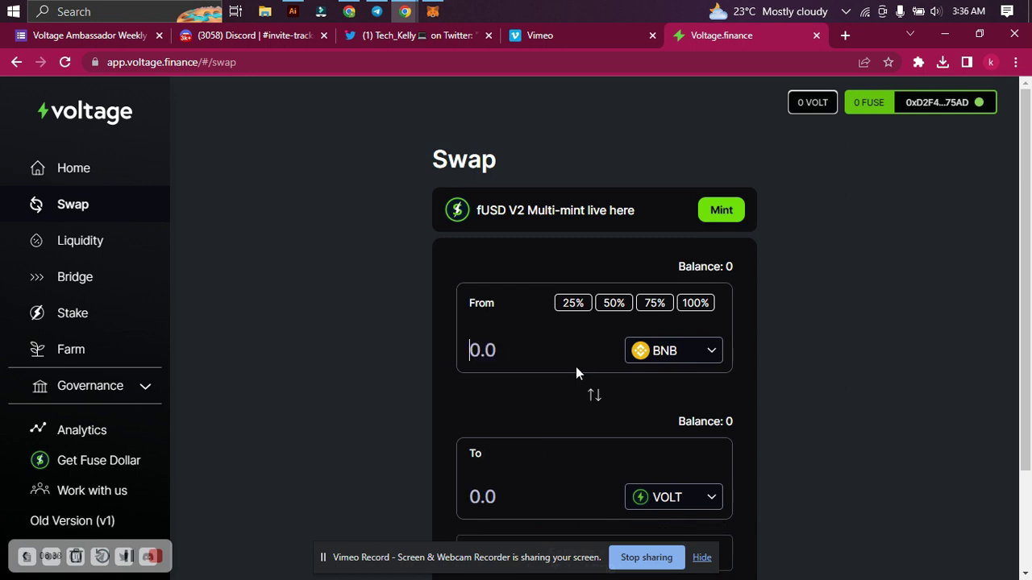
{"action": "left_click", "coordinate": [669, 352]}
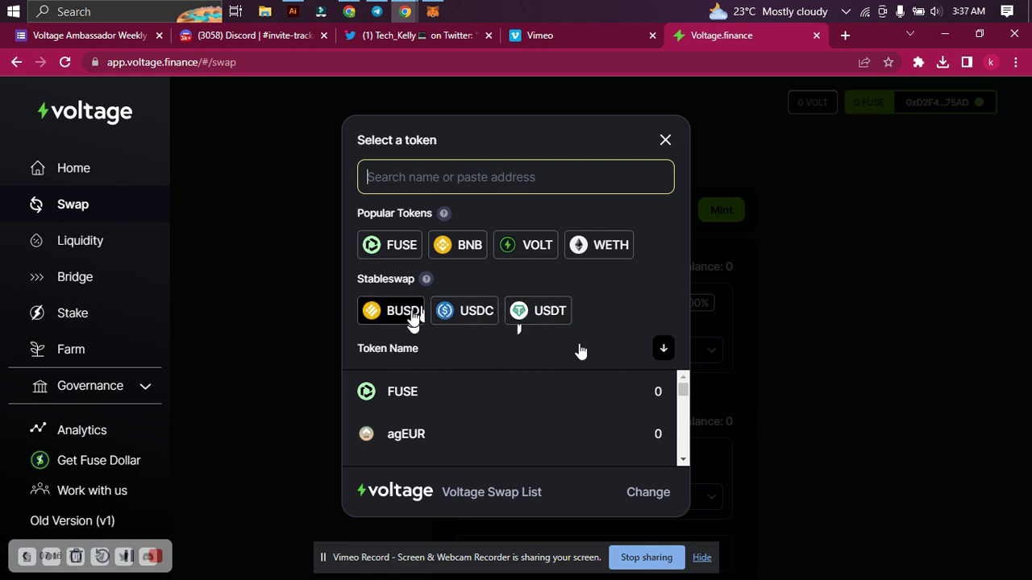
{"action": "left_click", "coordinate": [403, 313]}
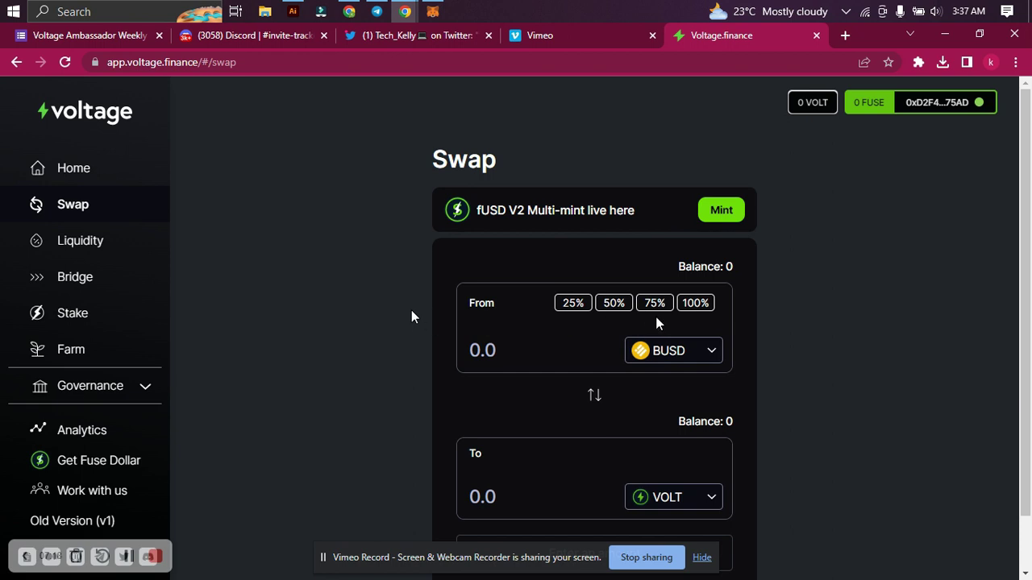
{"action": "scroll", "coordinate": [669, 298], "scroll_direction": "down", "scroll_amount": 1}
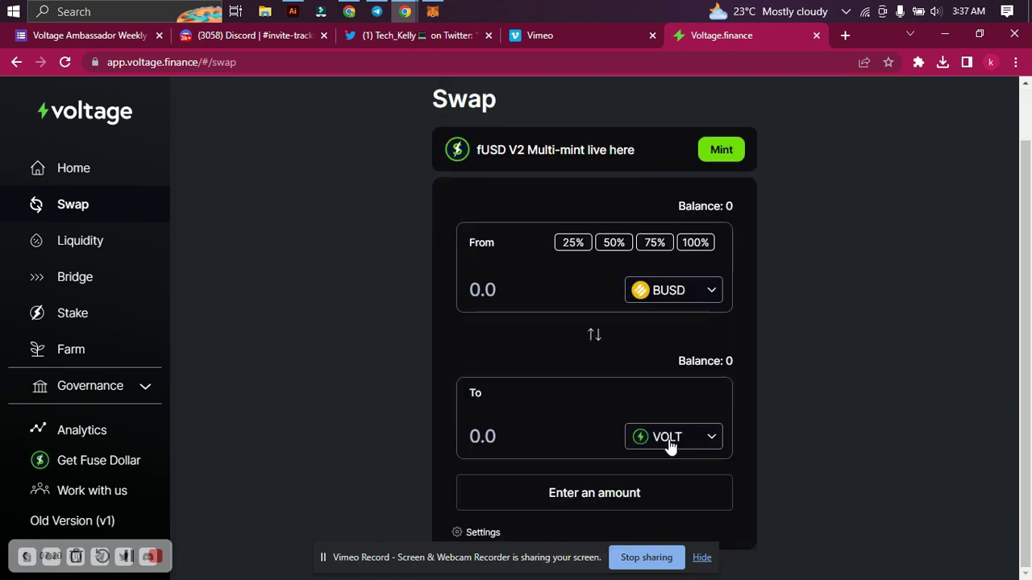
{"action": "left_click", "coordinate": [669, 445]}
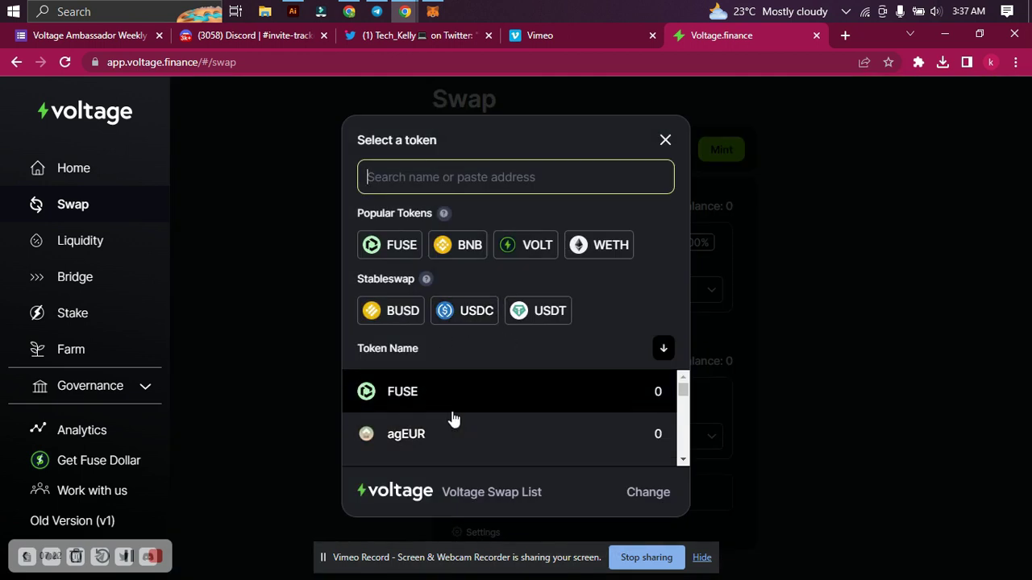
{"action": "scroll", "coordinate": [452, 411], "scroll_direction": "down", "scroll_amount": 5}
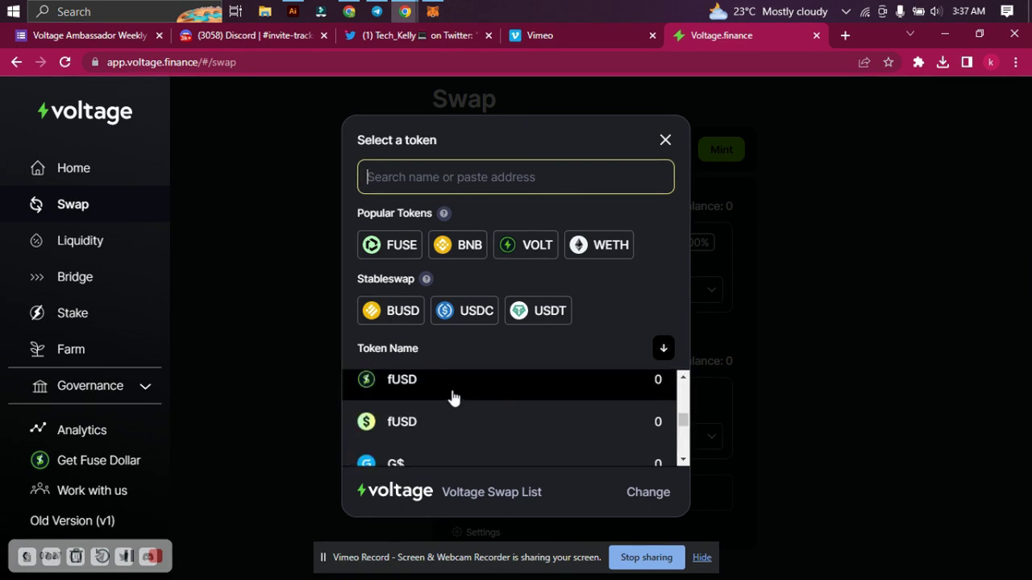
{"action": "left_click", "coordinate": [451, 395]}
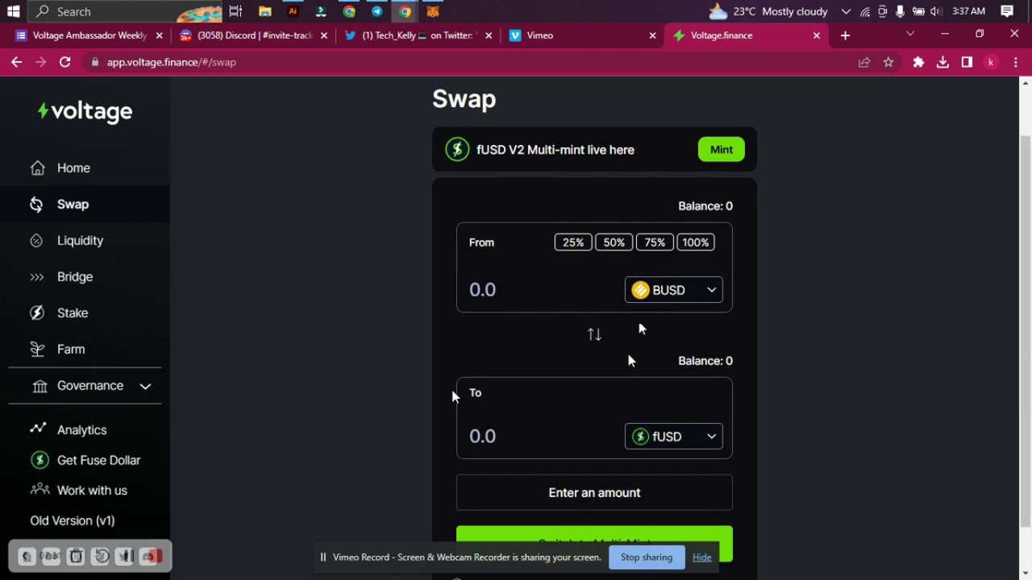
Step: Set the amount of BUSD to swap to 100
{"action": "left_click", "coordinate": [509, 288]}
{"action": "type", "text": "100"}
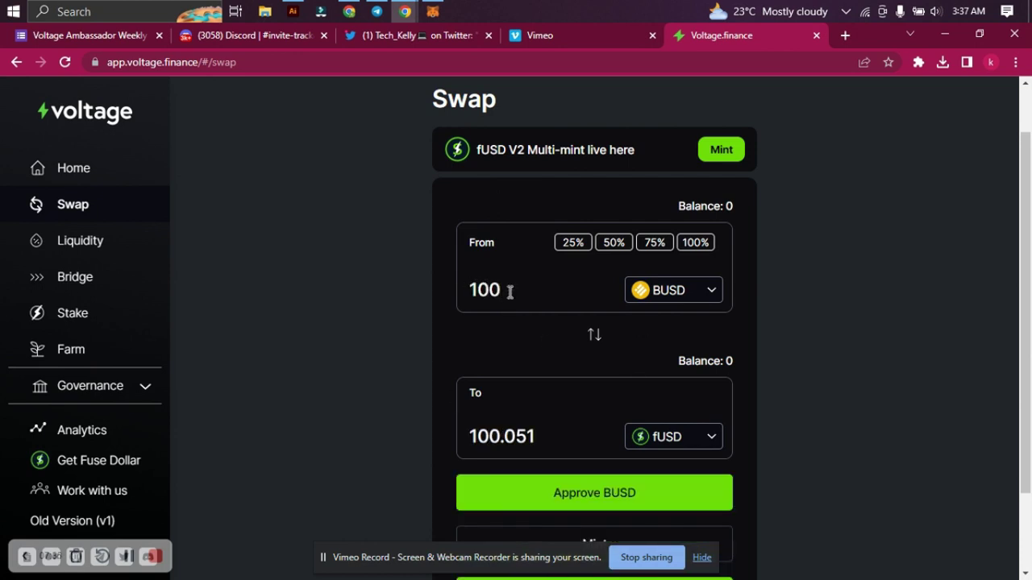
{"action": "scroll", "coordinate": [576, 310], "scroll_direction": "down", "scroll_amount": 1}
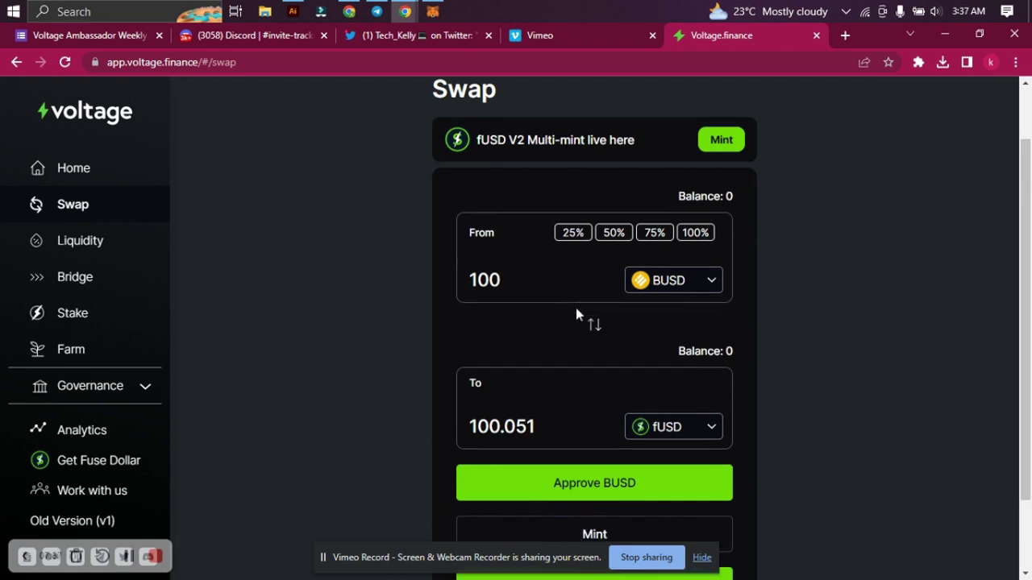
{"action": "scroll", "coordinate": [577, 310], "scroll_direction": "down", "scroll_amount": 1}
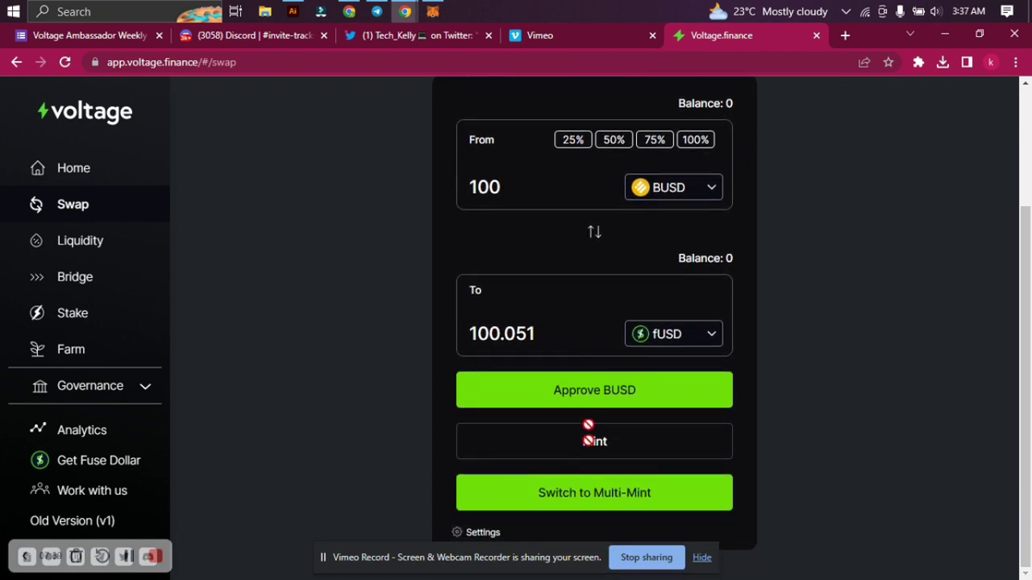
Step: Examine the BUSD to fUSD quote and the available approval, Mint and Multi-Mint options
{"action": "scroll", "coordinate": [579, 355], "scroll_direction": "up", "scroll_amount": 2}
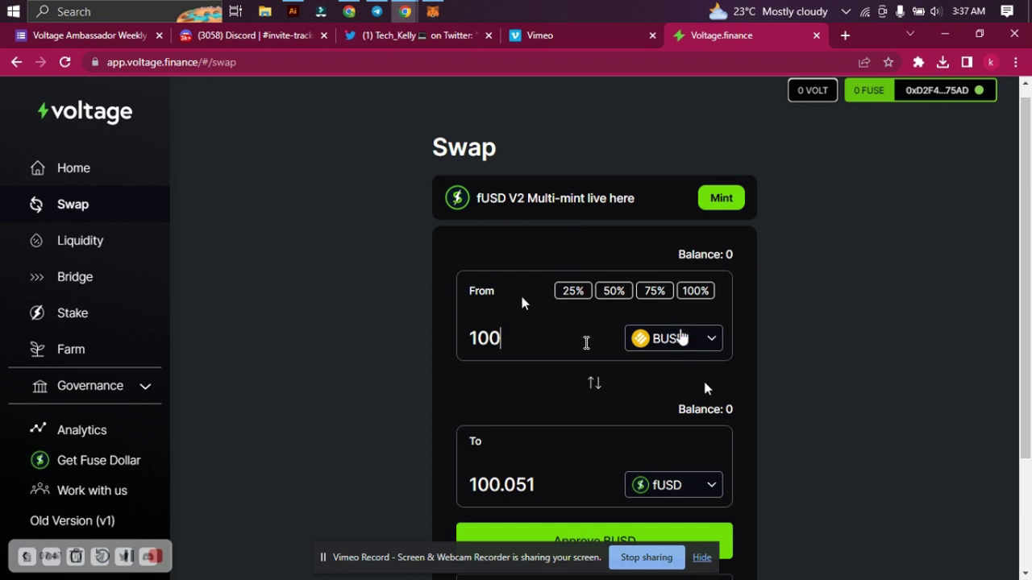
{"action": "scroll", "coordinate": [528, 346], "scroll_direction": "down", "scroll_amount": 1}
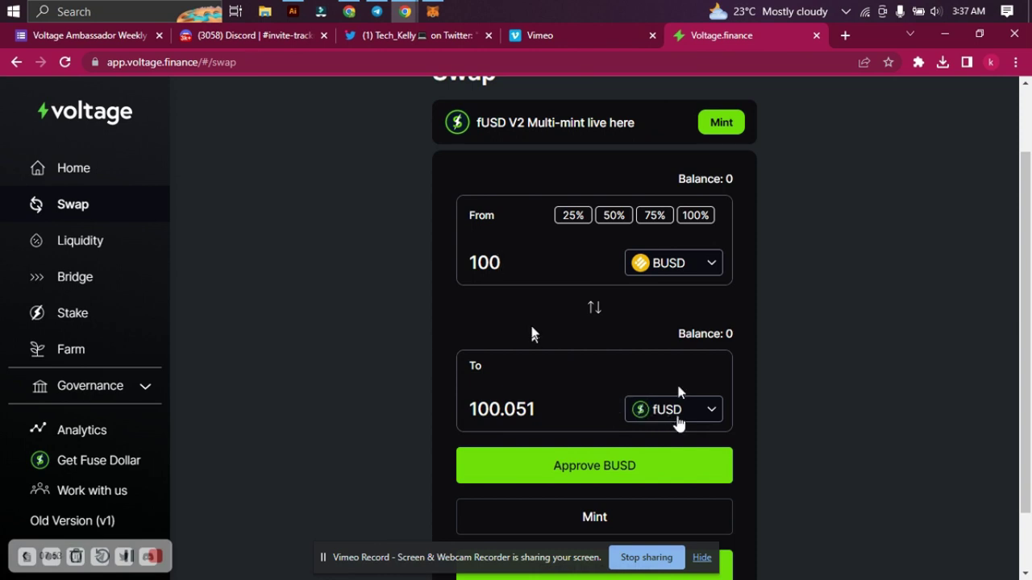
{"action": "scroll", "coordinate": [645, 394], "scroll_direction": "down", "scroll_amount": 1}
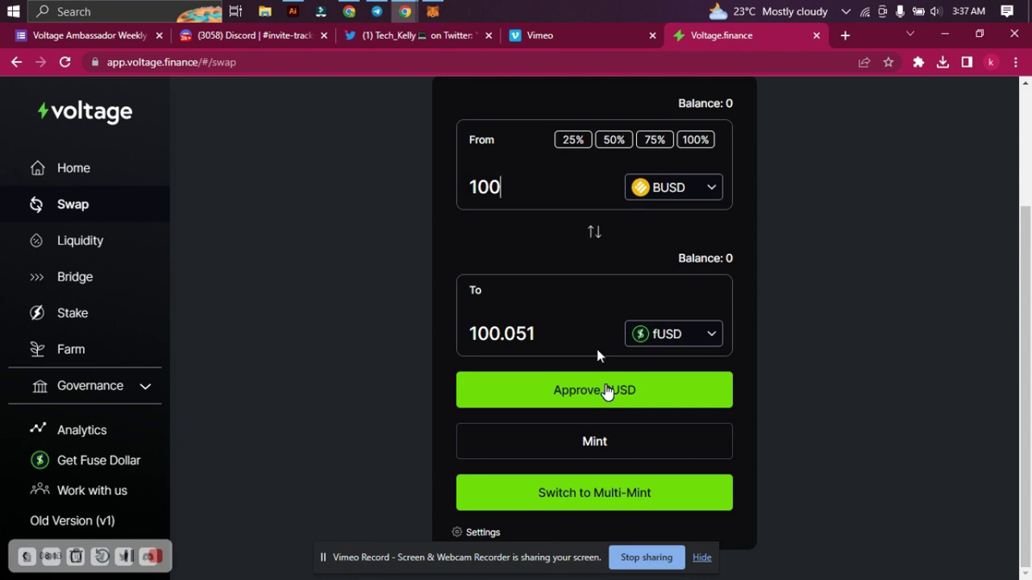
{"action": "scroll", "coordinate": [601, 352], "scroll_direction": "up", "scroll_amount": 2}
{"action": "scroll", "coordinate": [602, 352], "scroll_direction": "down", "scroll_amount": 2}
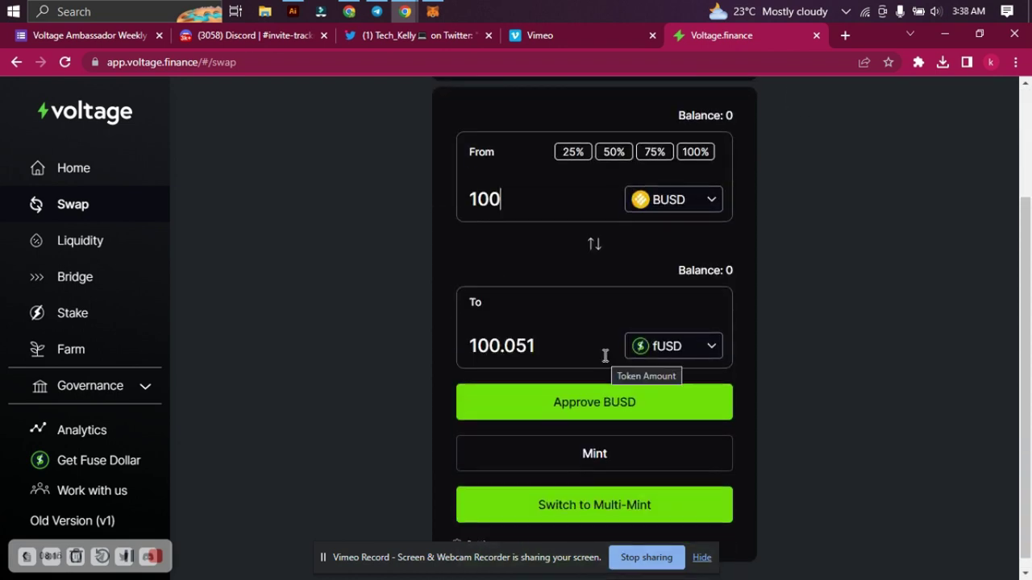
{"action": "scroll", "coordinate": [613, 395], "scroll_direction": "down", "scroll_amount": 1}
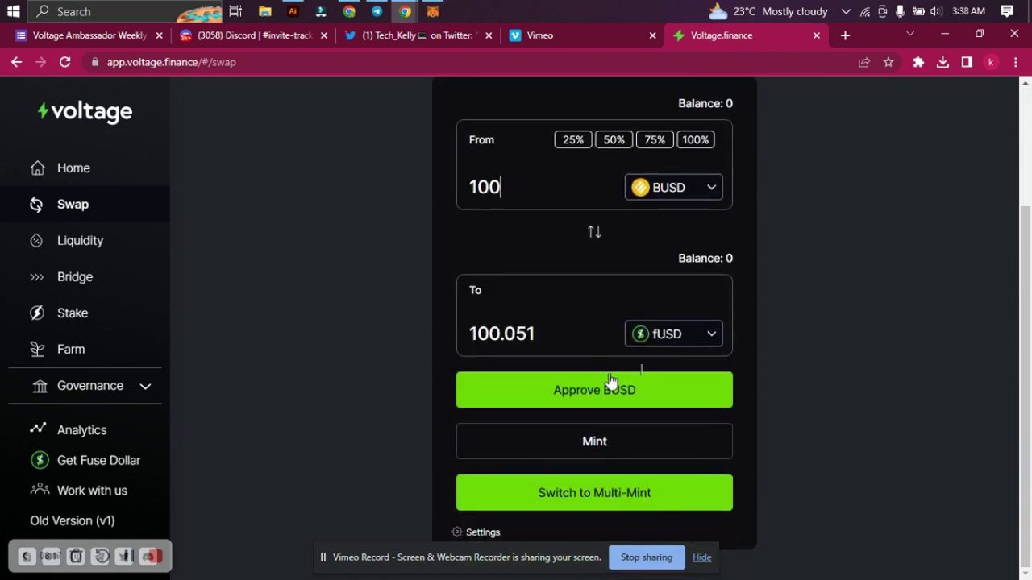
{"action": "scroll", "coordinate": [623, 403], "scroll_direction": "up", "scroll_amount": 2}
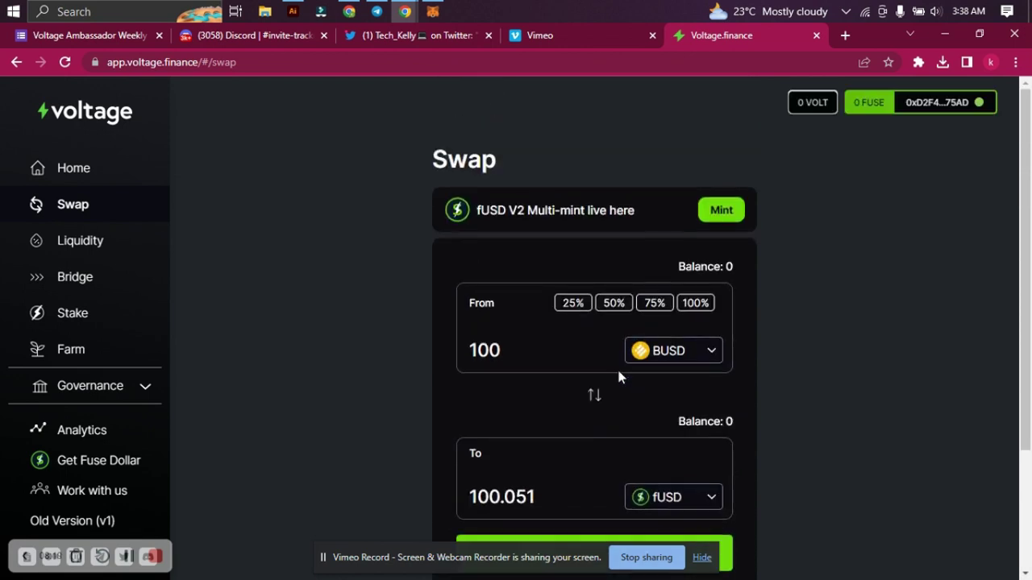
{"action": "scroll", "coordinate": [617, 378], "scroll_direction": "down", "scroll_amount": 2}
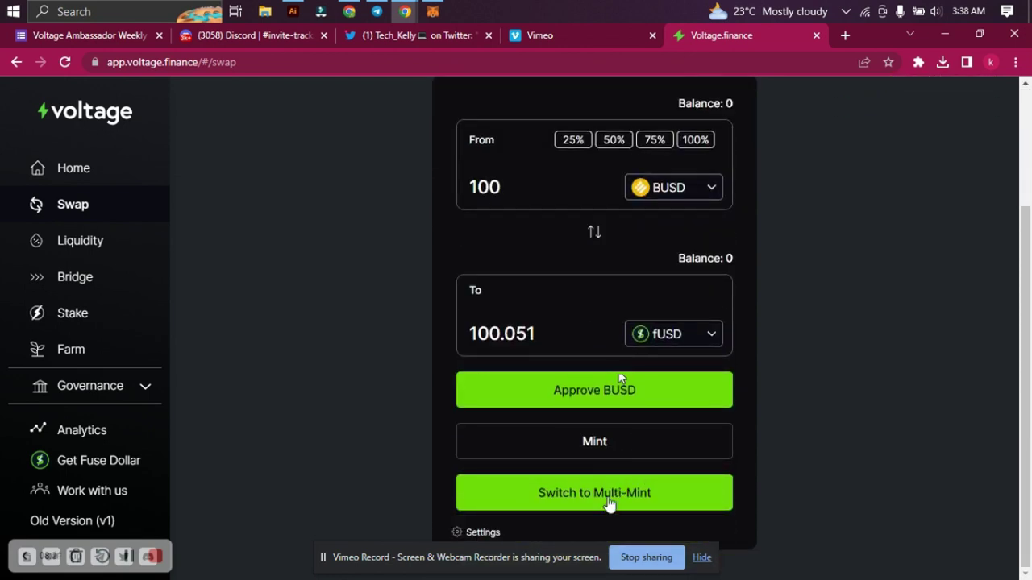
Step: Switch the fUSD swap to Multi-Mint and set the USDT mint amount to 100
{"action": "left_click", "coordinate": [609, 500]}
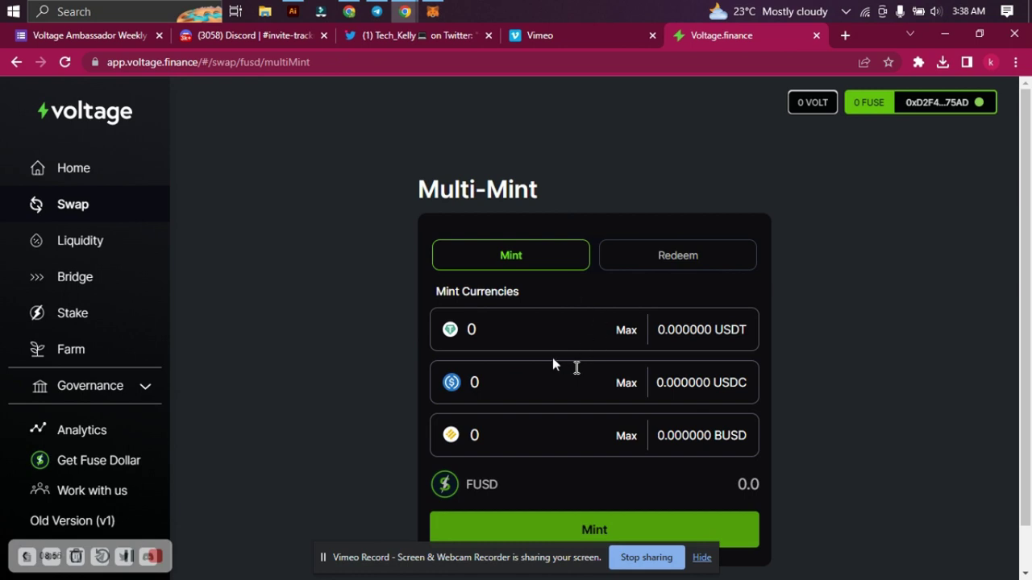
{"action": "scroll", "coordinate": [553, 364], "scroll_direction": "down", "scroll_amount": 1}
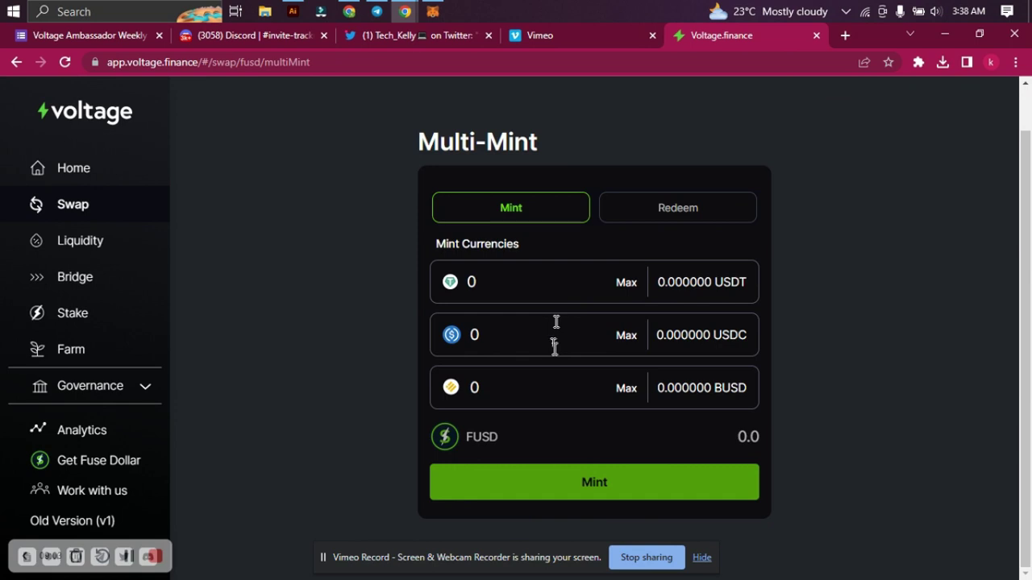
{"action": "left_click", "coordinate": [540, 282]}
{"action": "key", "text": "BackSpace"}
{"action": "type", "text": "100"}
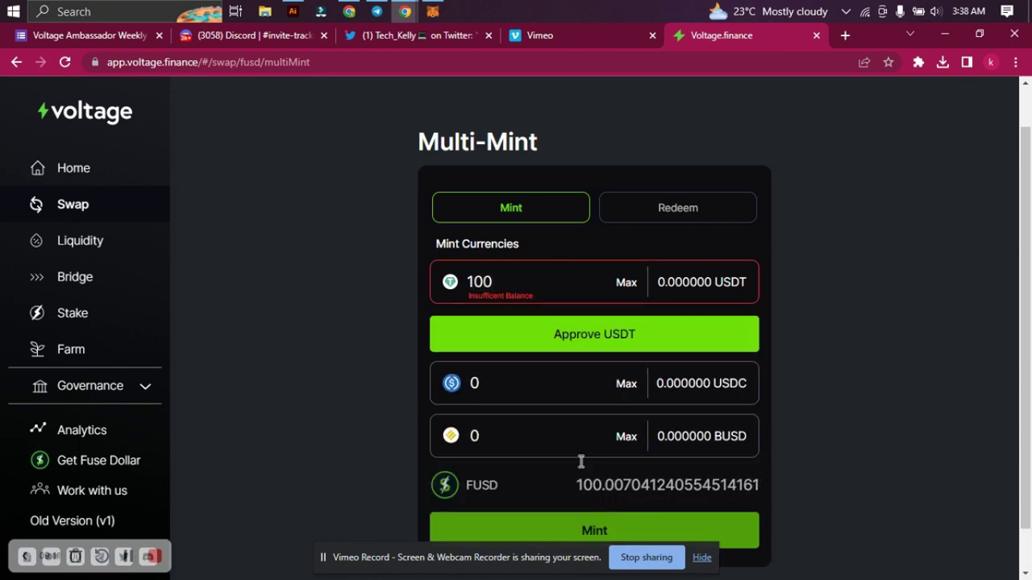
Step: Set the USDC and BUSD mint amounts to 100 each
{"action": "left_click", "coordinate": [481, 377]}
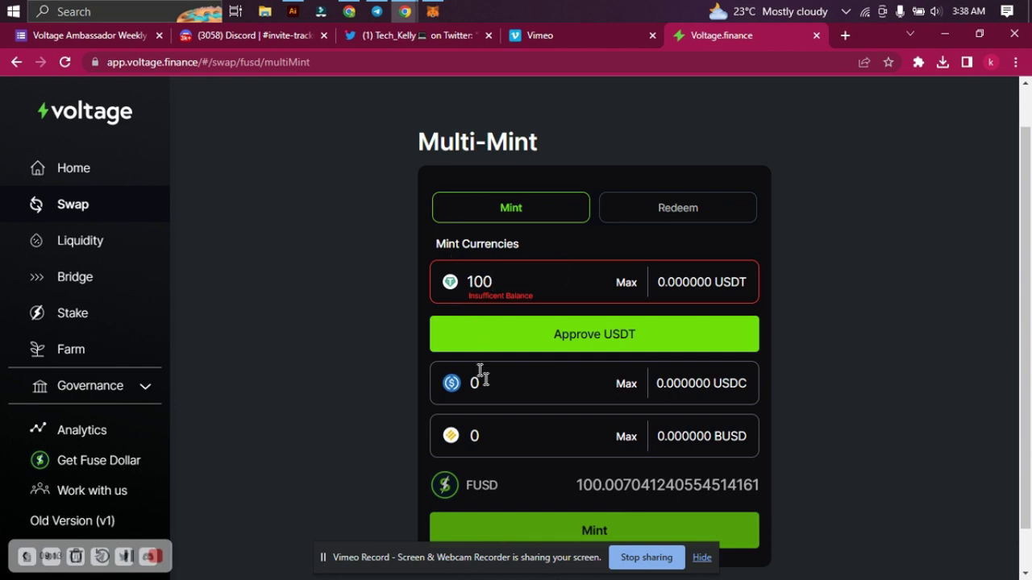
{"action": "key", "text": "BackSpace"}
{"action": "type", "text": "100"}
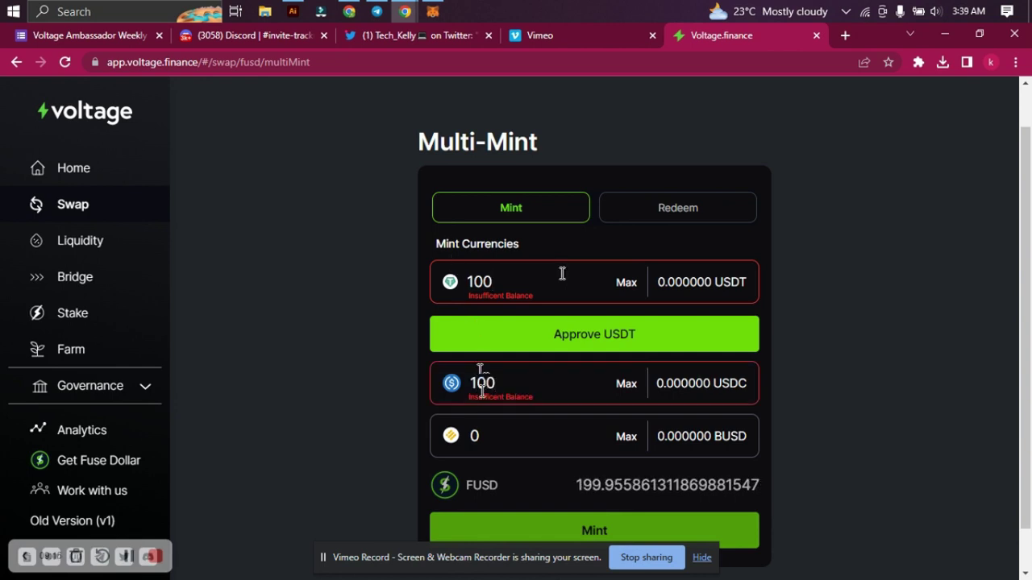
{"action": "scroll", "coordinate": [500, 390], "scroll_direction": "down", "scroll_amount": 1}
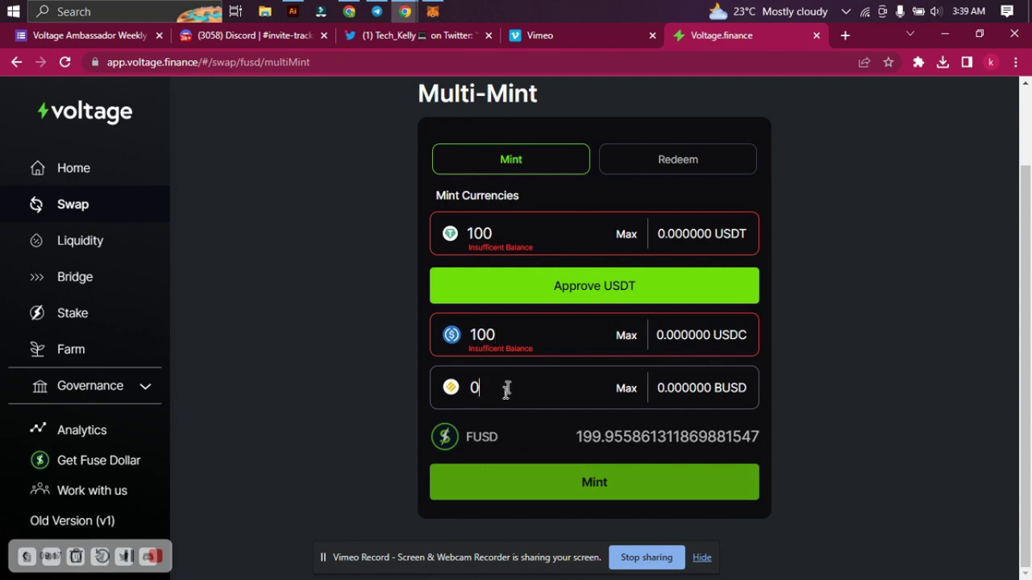
{"action": "left_click", "coordinate": [554, 389]}
{"action": "key", "text": "BackSpace"}
{"action": "type", "text": "100"}
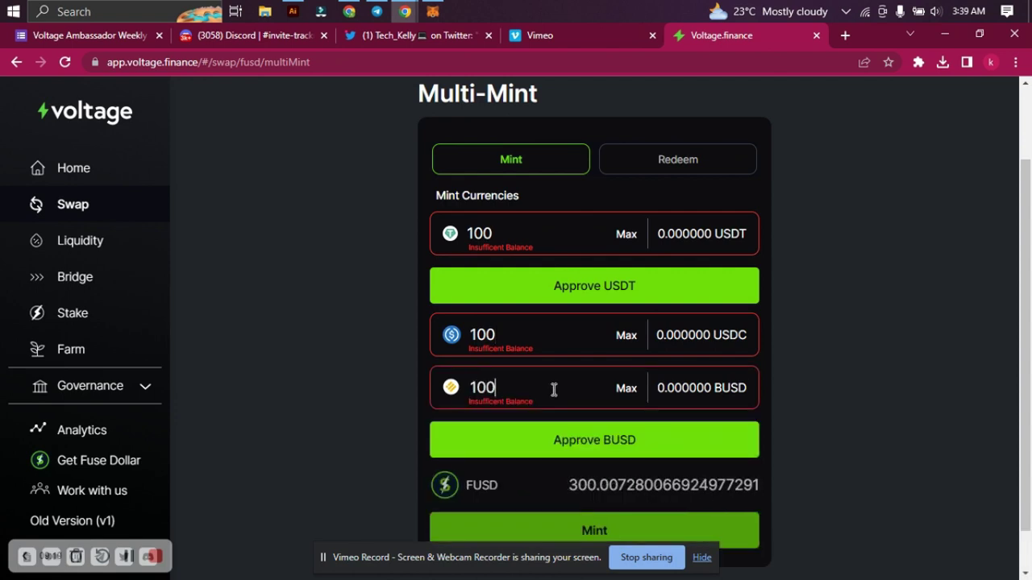
Step: Examine the approval options for USDT, USDC and BUSD and the estimated FUSD amount
{"action": "scroll", "coordinate": [584, 379], "scroll_direction": "up", "scroll_amount": 1}
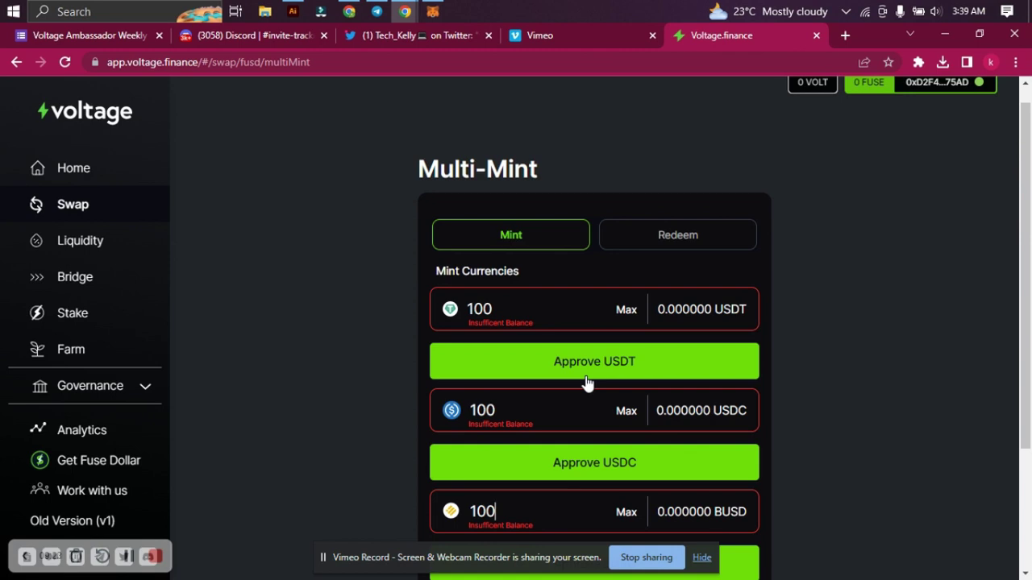
{"action": "scroll", "coordinate": [521, 352], "scroll_direction": "down", "scroll_amount": 2}
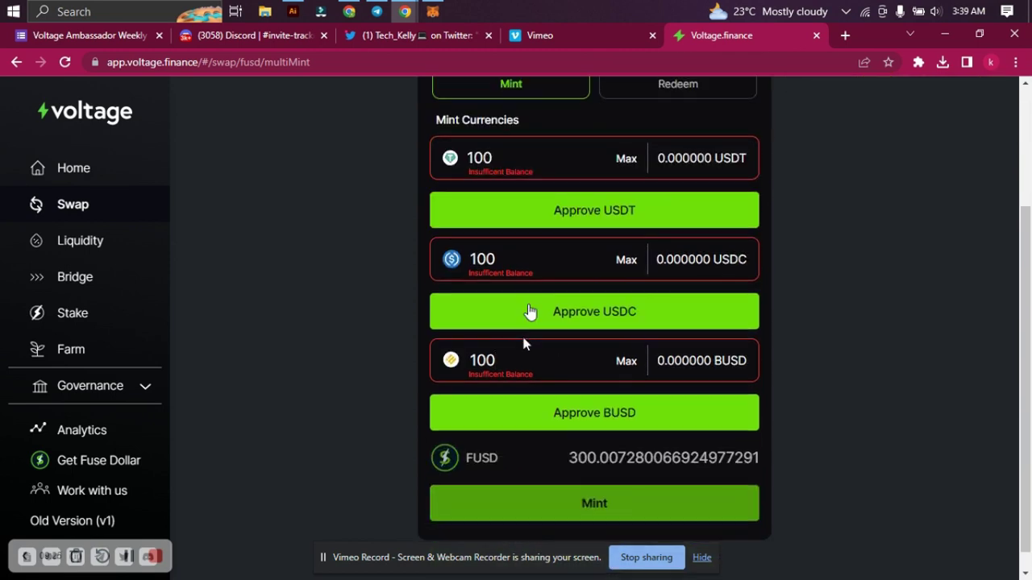
{"action": "scroll", "coordinate": [527, 311], "scroll_direction": "up", "scroll_amount": 1}
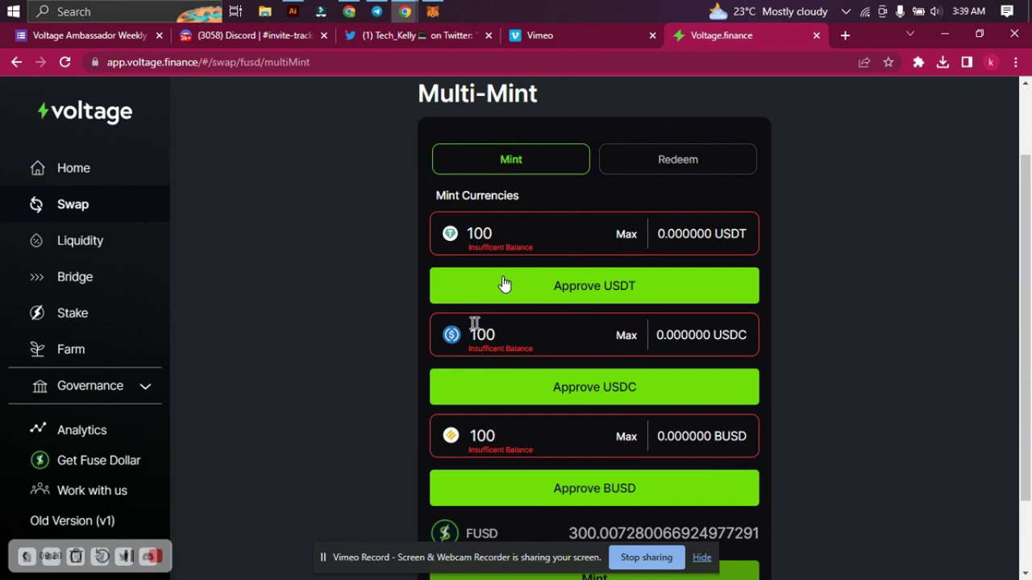
{"action": "scroll", "coordinate": [474, 330], "scroll_direction": "down", "scroll_amount": 1}
{"action": "scroll", "coordinate": [535, 354], "scroll_direction": "up", "scroll_amount": 1}
{"action": "scroll", "coordinate": [640, 401], "scroll_direction": "down", "scroll_amount": 1}
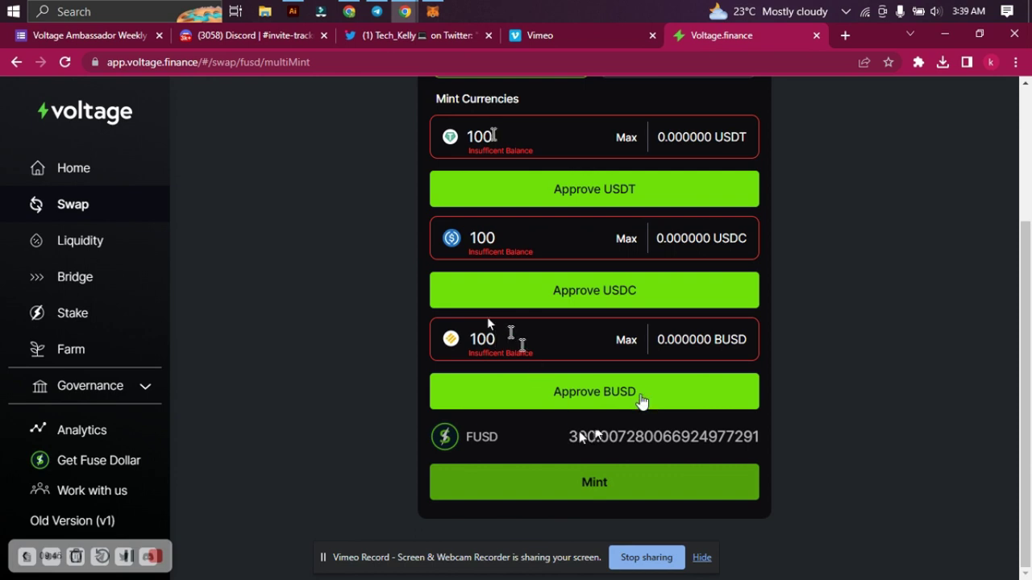
Step: Clear the BUSD, USDC and USDT mint amounts back to 0
{"action": "key", "text": "BackSpace"}
{"action": "key", "text": "BackSpace"}
{"action": "key", "text": "BackSpace"}
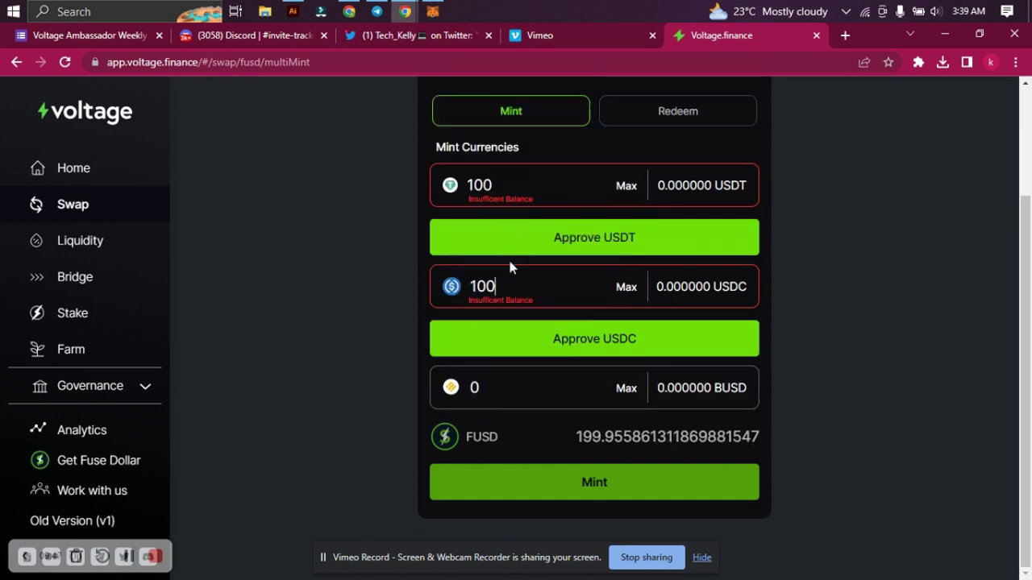
{"action": "left_click", "coordinate": [511, 283]}
{"action": "key", "text": "BackSpace"}
{"action": "key", "text": "BackSpace"}
{"action": "key", "text": "BackSpace"}
{"action": "left_click", "coordinate": [514, 226]}
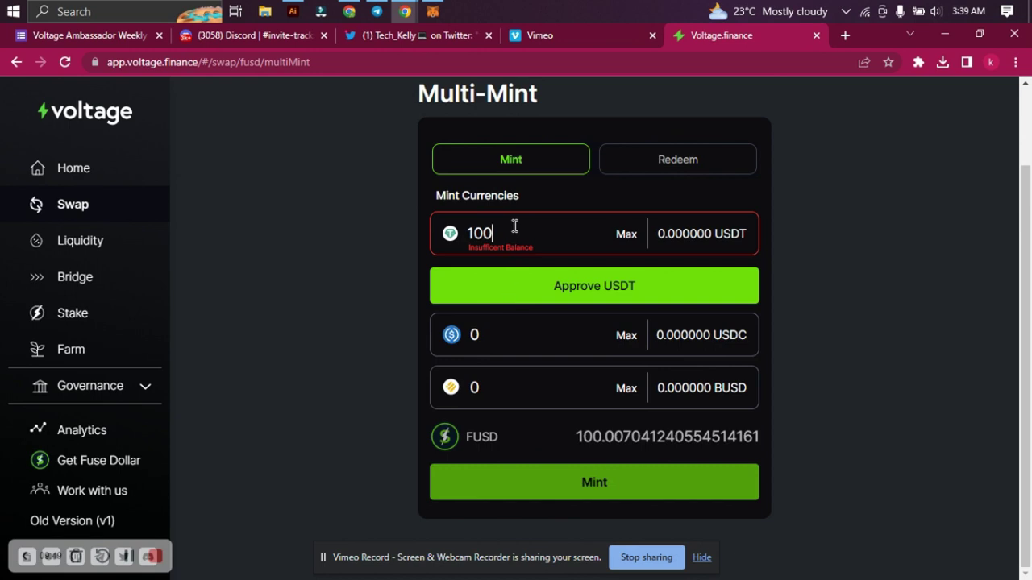
{"action": "key", "text": "BackSpace"}
{"action": "key", "text": "BackSpace"}
{"action": "key", "text": "BackSpace"}
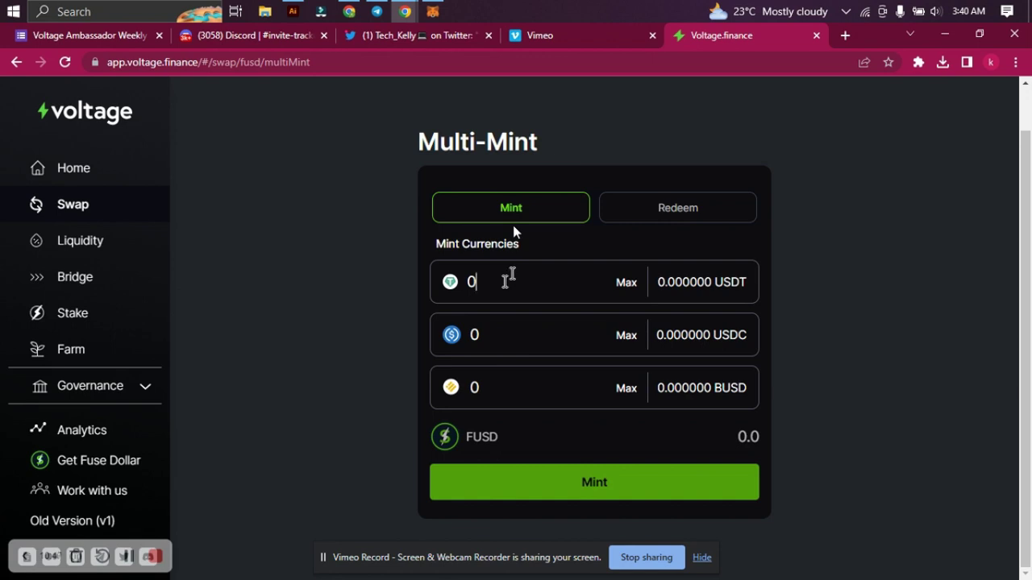
Step: Set the USDT and BUSD mint amounts to 50 each
{"action": "key", "text": "BackSpace"}
{"action": "type", "text": "50"}
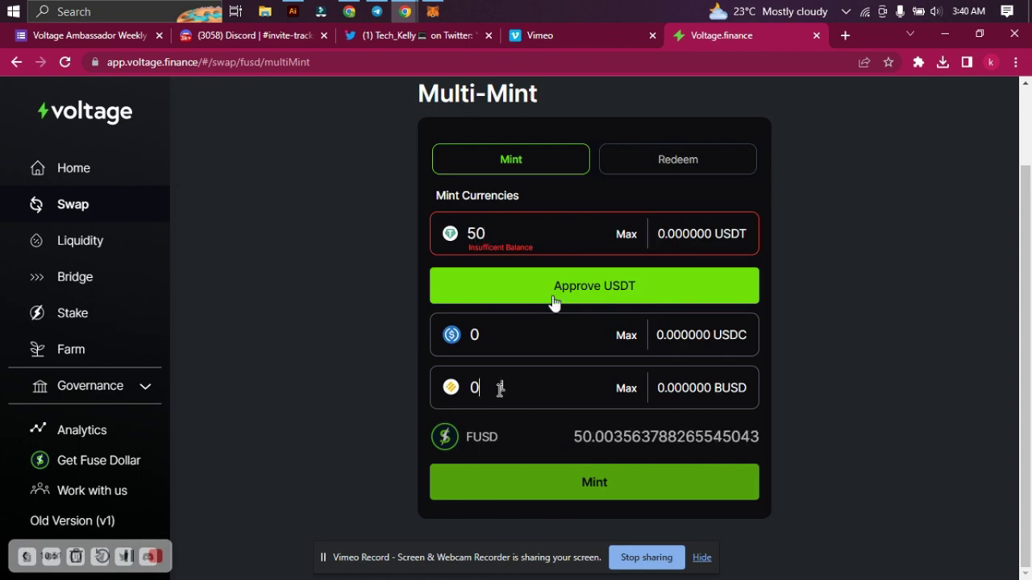
{"action": "key", "text": "BackSpace"}
{"action": "type", "text": "50"}
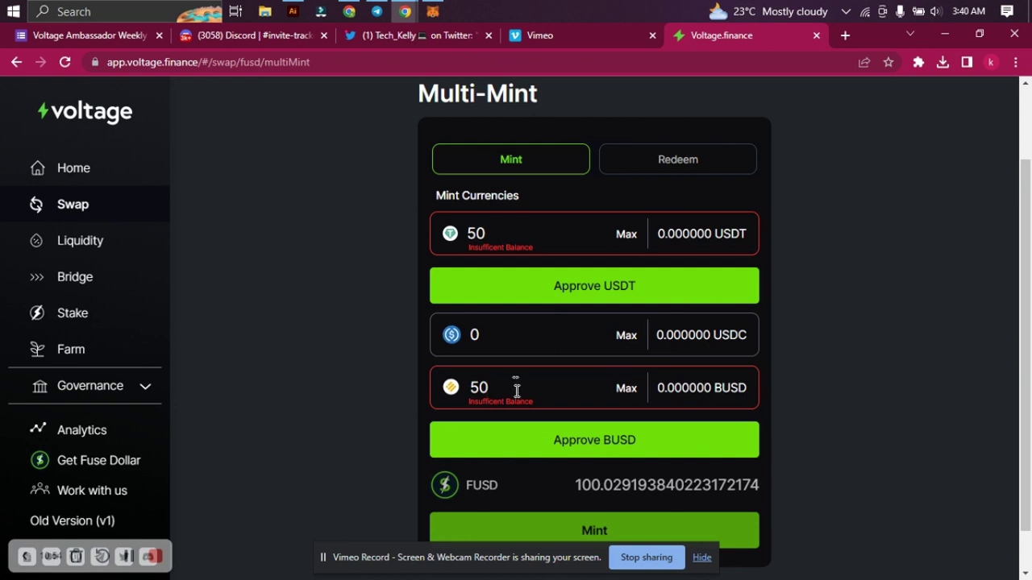
Step: Reset the BUSD and USDT mint amounts to 0
{"action": "key", "text": "BackSpace"}
{"action": "key", "text": "BackSpace"}
{"action": "left_click", "coordinate": [499, 283]}
{"action": "key", "text": "BackSpace"}
{"action": "key", "text": "BackSpace"}
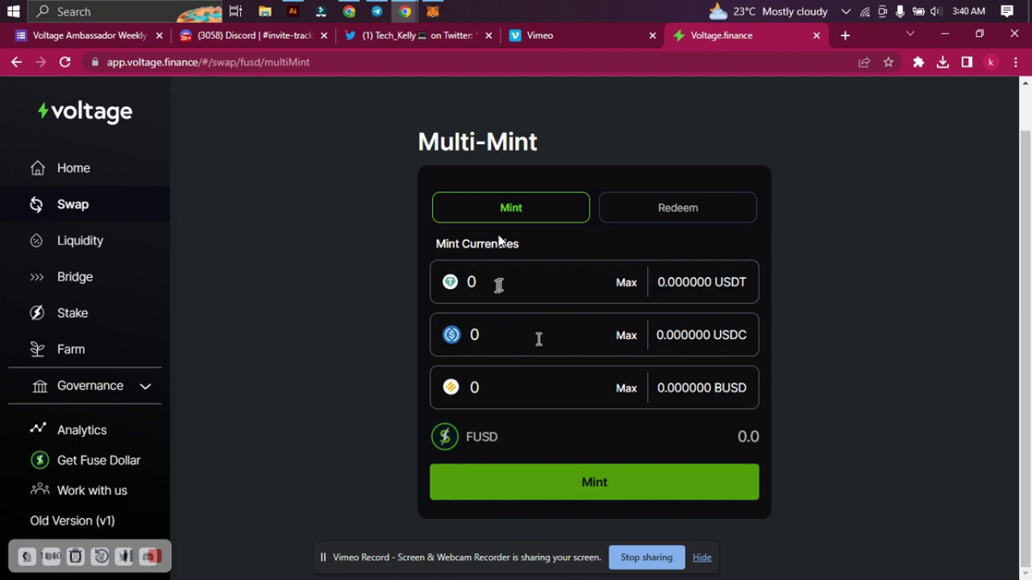
Step: Set the USDT mint amount to 50
{"action": "type", "text": "5"}
{"action": "key", "text": "BackSpace"}
{"action": "key", "text": "BackSpace"}
{"action": "type", "text": "50"}
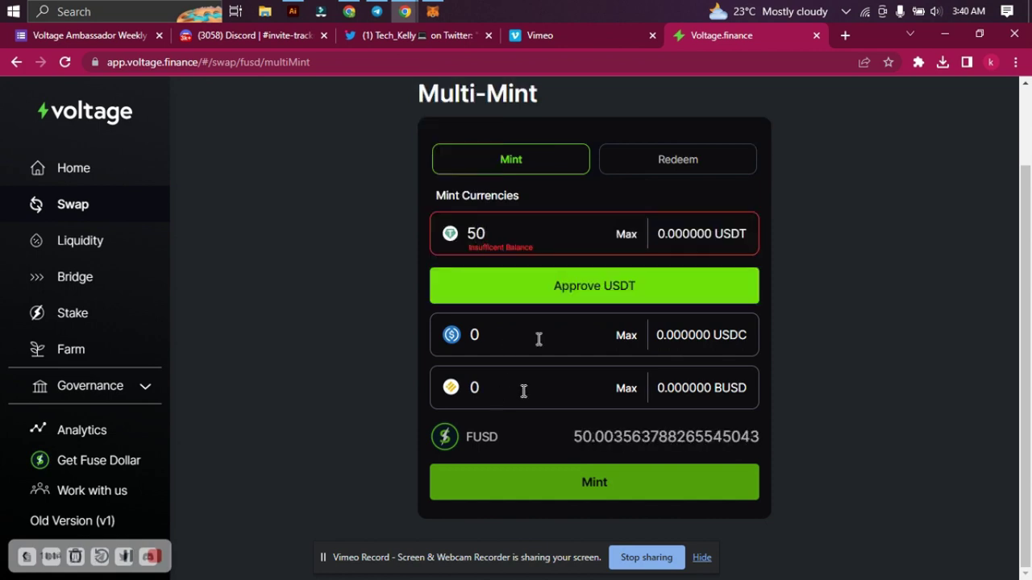
Step: Try a BUSD mint amount of 50 alongside the USDT amount, and reset BUSD to 0
{"action": "type", "text": "50"}
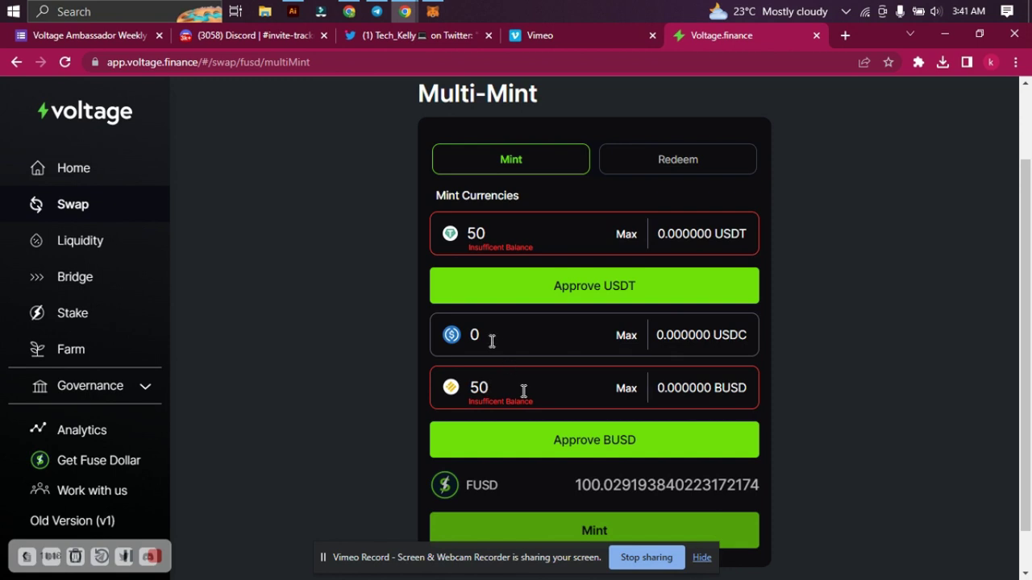
{"action": "key", "text": "BackSpace"}
{"action": "key", "text": "BackSpace"}
{"action": "type", "text": "0"}
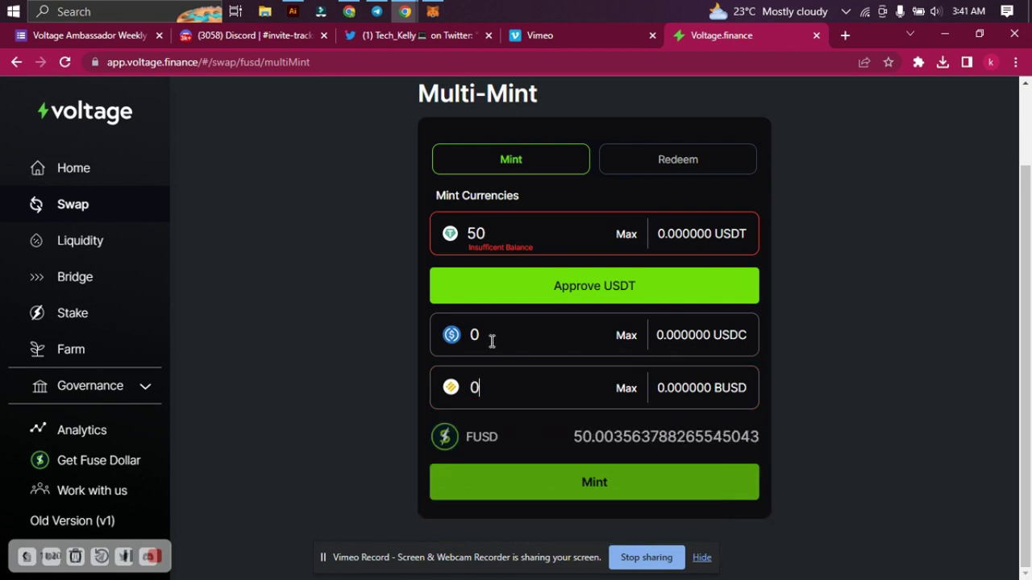
Step: Reset the USDT mint amount to 0
{"action": "key", "text": "BackSpace"}
{"action": "key", "text": "BackSpace"}
{"action": "type", "text": "0"}
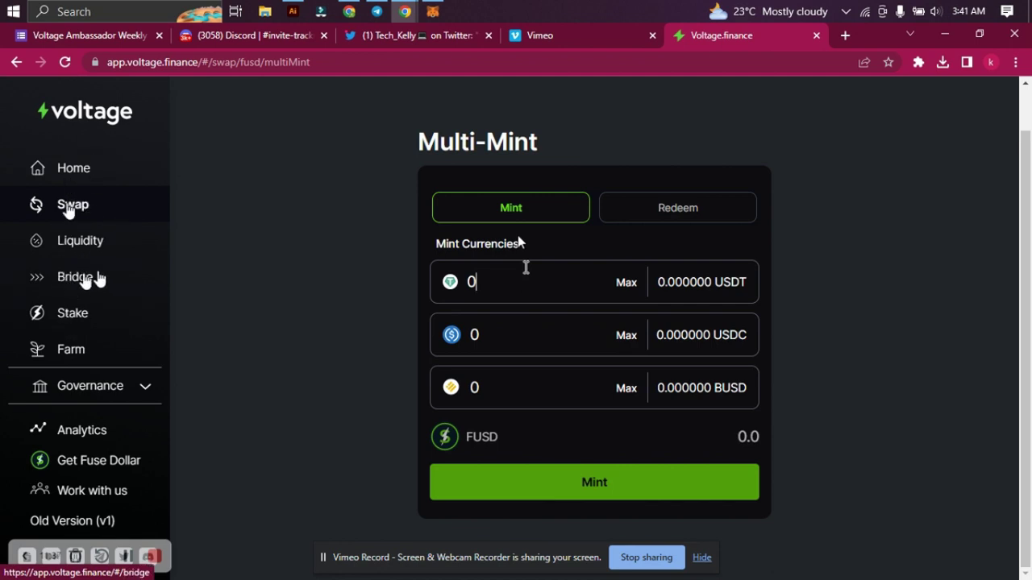
Step: Open the Farm page and look through the full list of available farms
{"action": "left_click", "coordinate": [72, 352]}
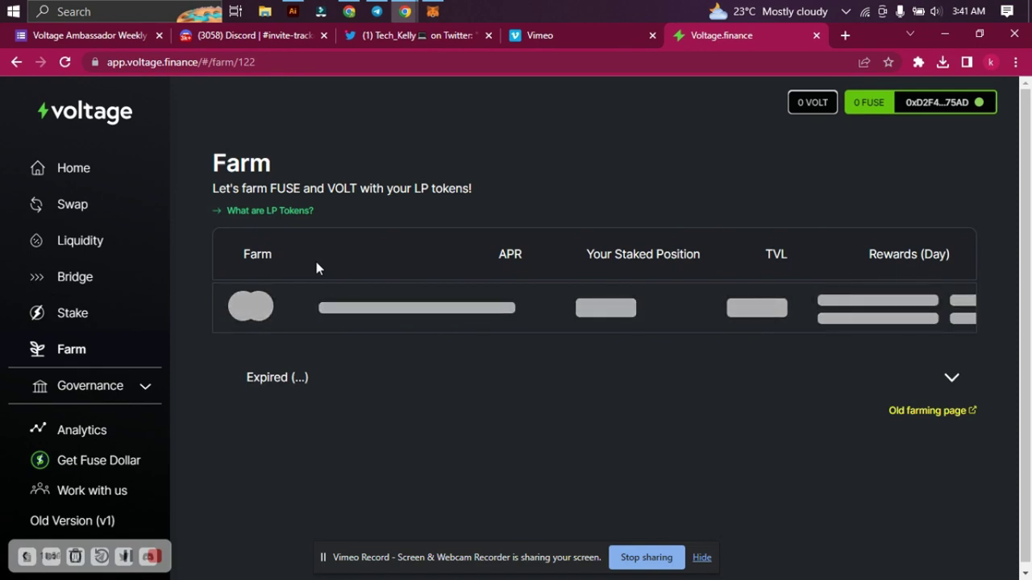
{"action": "scroll", "coordinate": [316, 268], "scroll_direction": "down", "scroll_amount": 5}
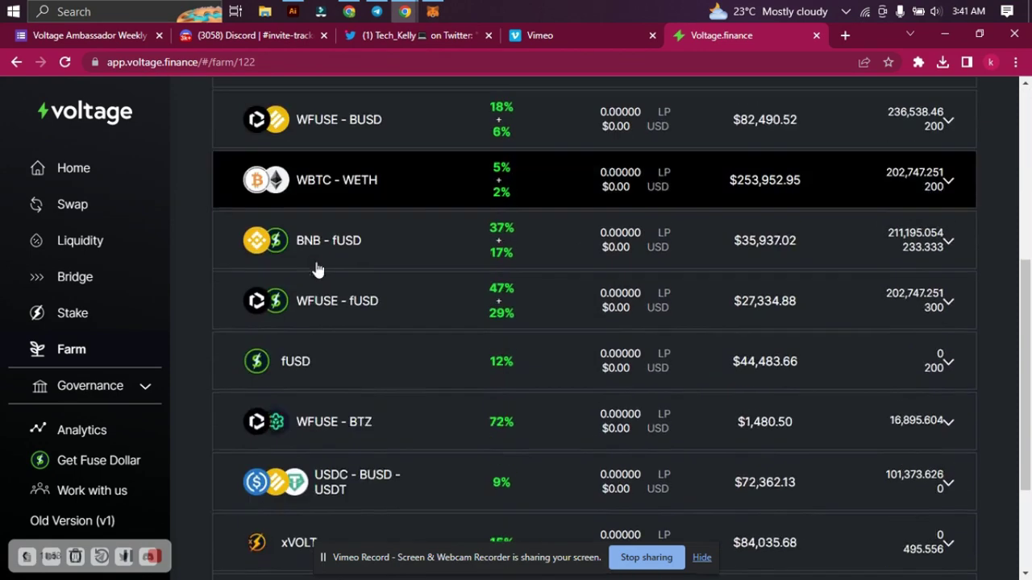
{"action": "scroll", "coordinate": [354, 282], "scroll_direction": "up", "scroll_amount": 5}
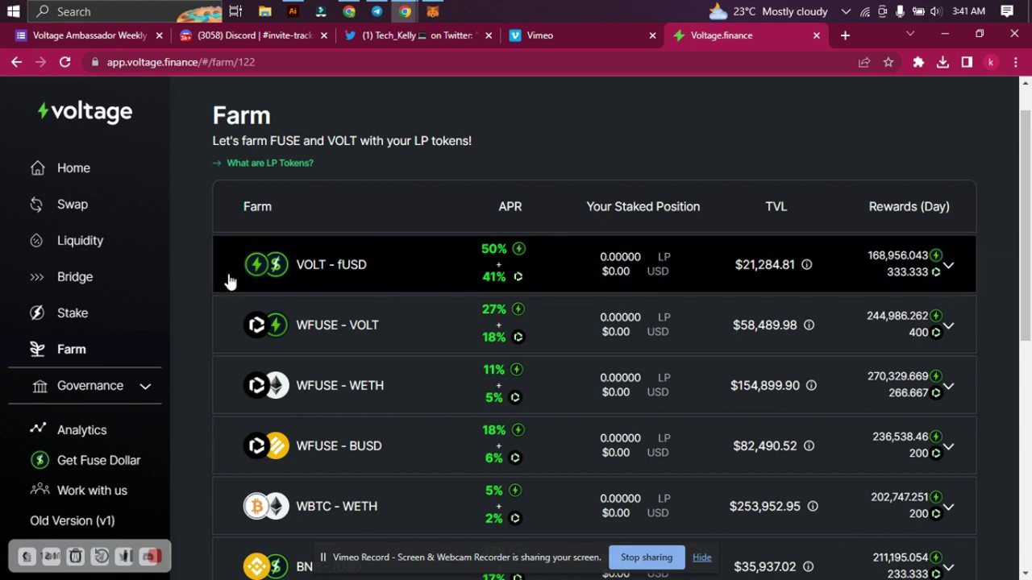
{"action": "scroll", "coordinate": [358, 281], "scroll_direction": "down", "scroll_amount": 1}
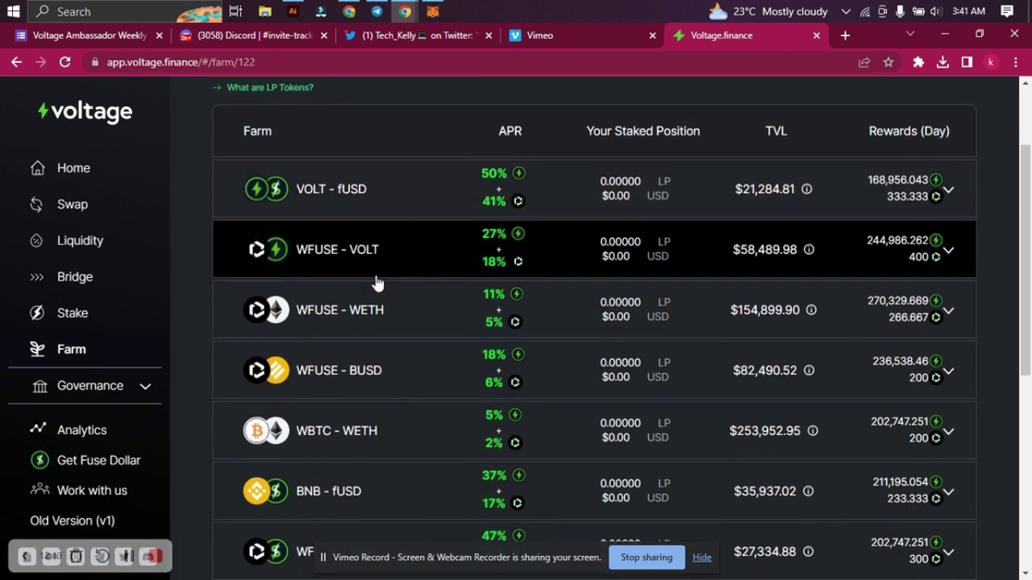
{"action": "scroll", "coordinate": [289, 226], "scroll_direction": "down", "scroll_amount": 3}
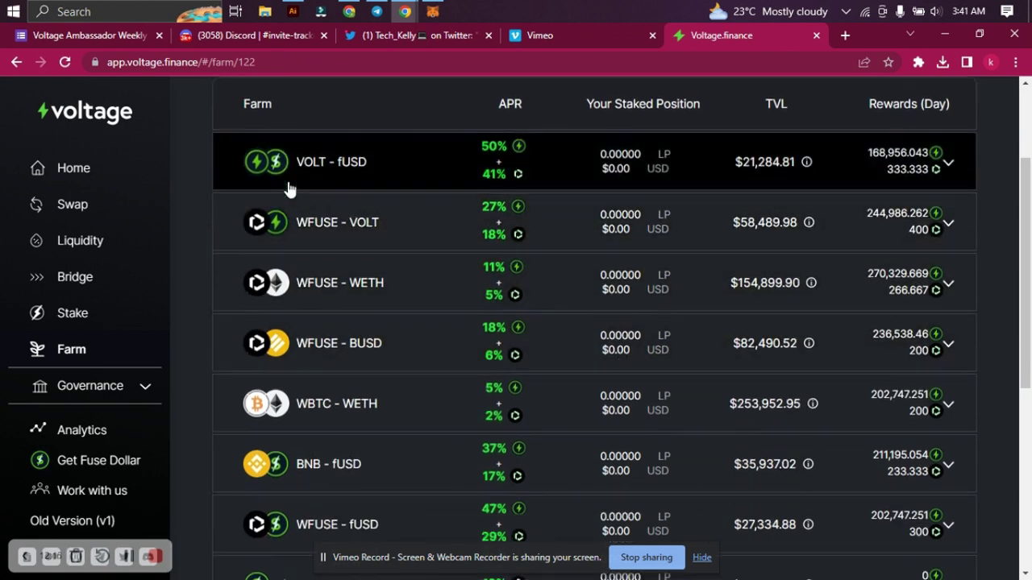
{"action": "scroll", "coordinate": [292, 187], "scroll_direction": "down", "scroll_amount": 2}
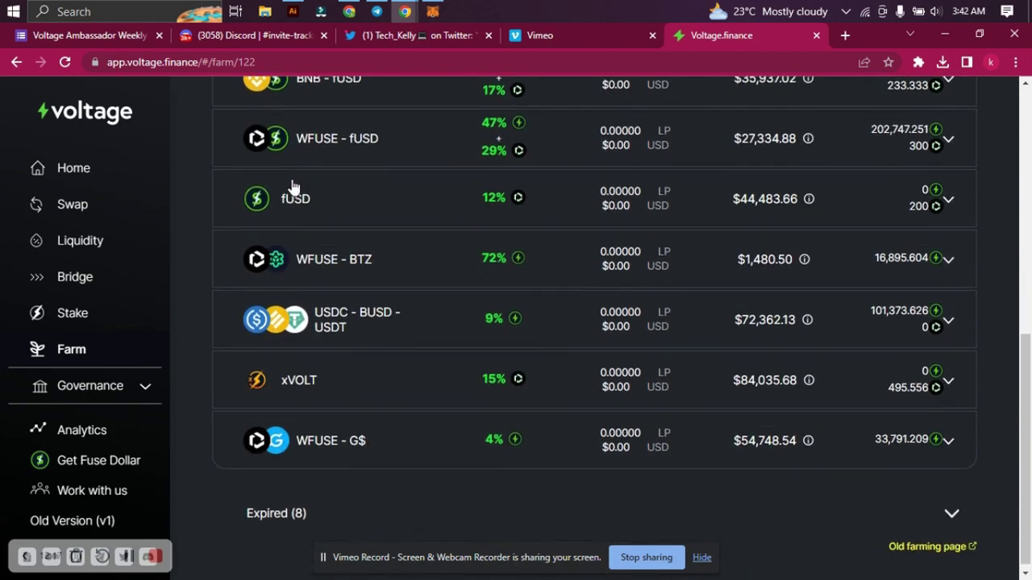
{"action": "scroll", "coordinate": [337, 357], "scroll_direction": "up", "scroll_amount": 2}
{"action": "scroll", "coordinate": [332, 357], "scroll_direction": "down", "scroll_amount": 2}
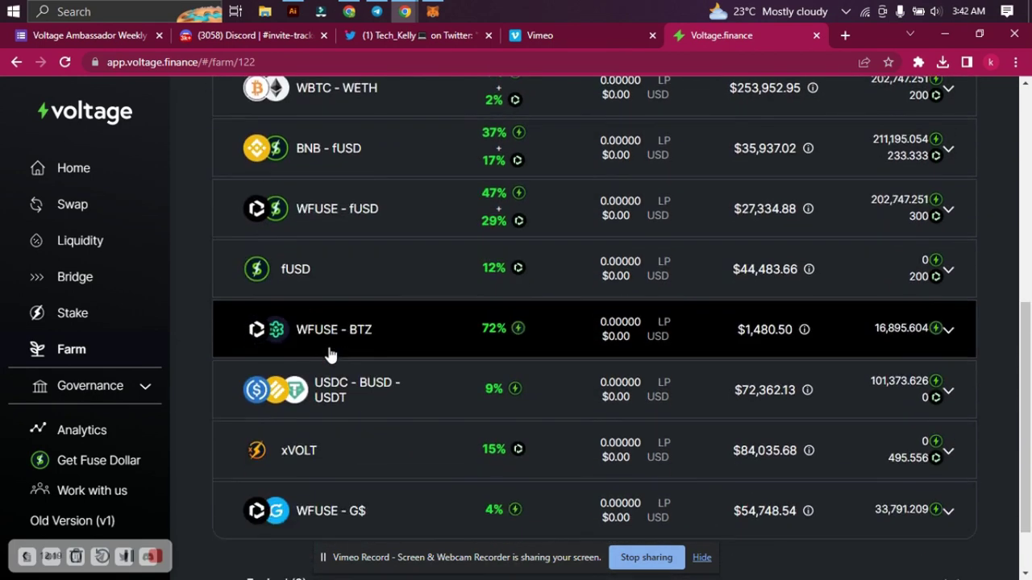
{"action": "scroll", "coordinate": [327, 347], "scroll_direction": "up", "scroll_amount": 4}
{"action": "scroll", "coordinate": [329, 350], "scroll_direction": "up", "scroll_amount": 3}
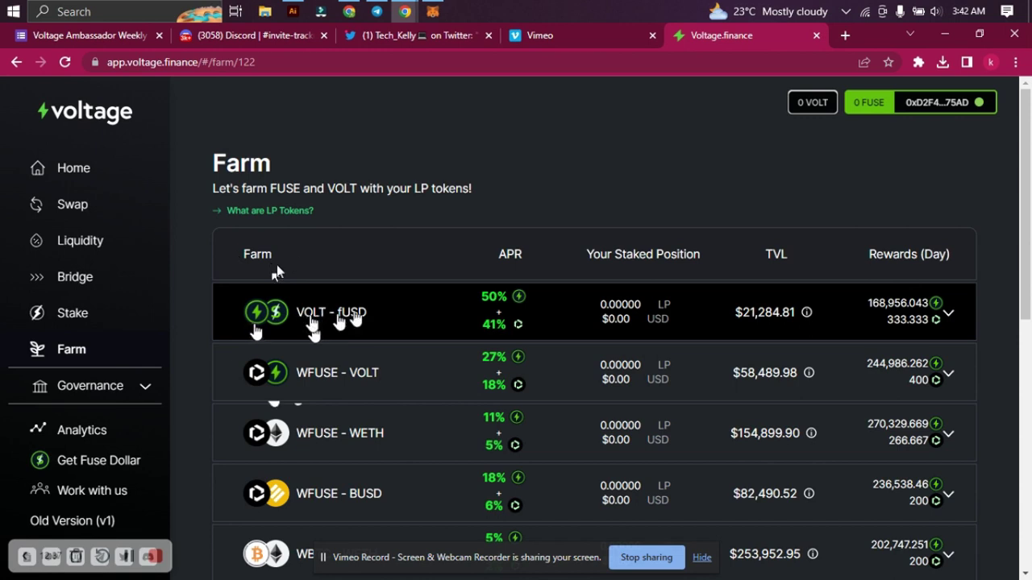
Step: Examine the token pairs offered in the farm list, from VOLT - fUSD through WFUSE - G$
{"action": "scroll", "coordinate": [362, 321], "scroll_direction": "down", "scroll_amount": 1}
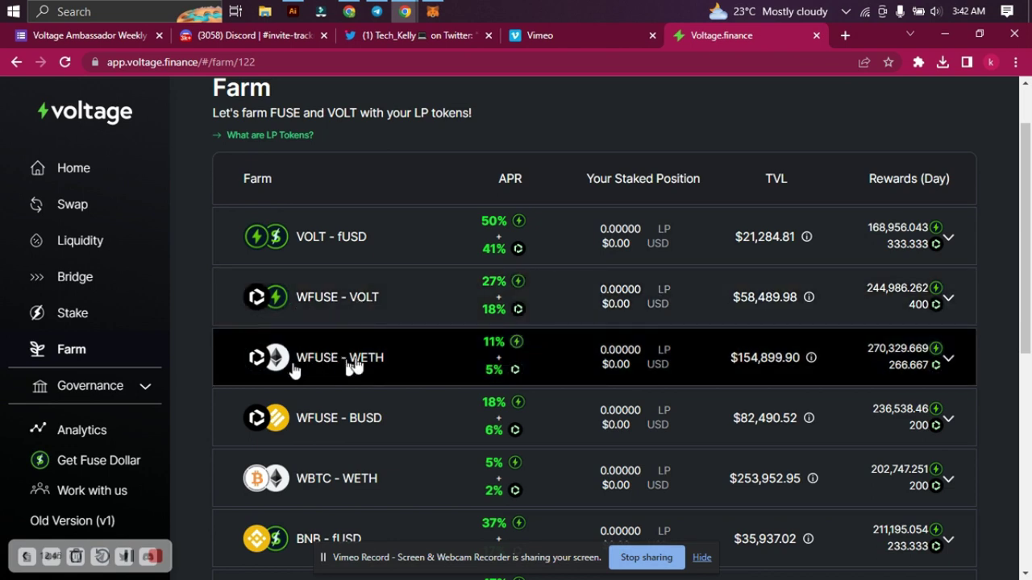
{"action": "scroll", "coordinate": [347, 364], "scroll_direction": "down", "scroll_amount": 1}
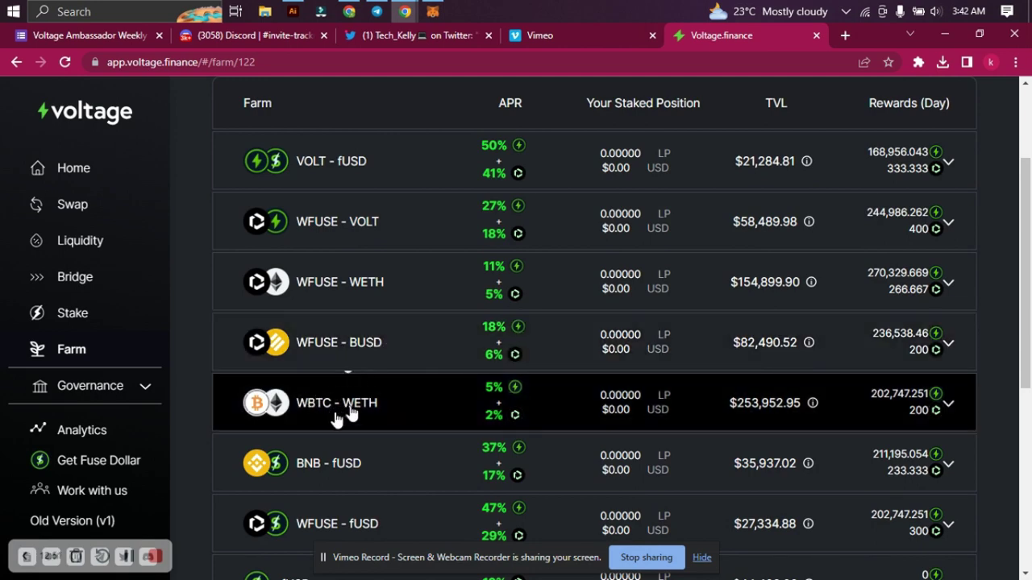
{"action": "scroll", "coordinate": [355, 399], "scroll_direction": "up", "scroll_amount": 2}
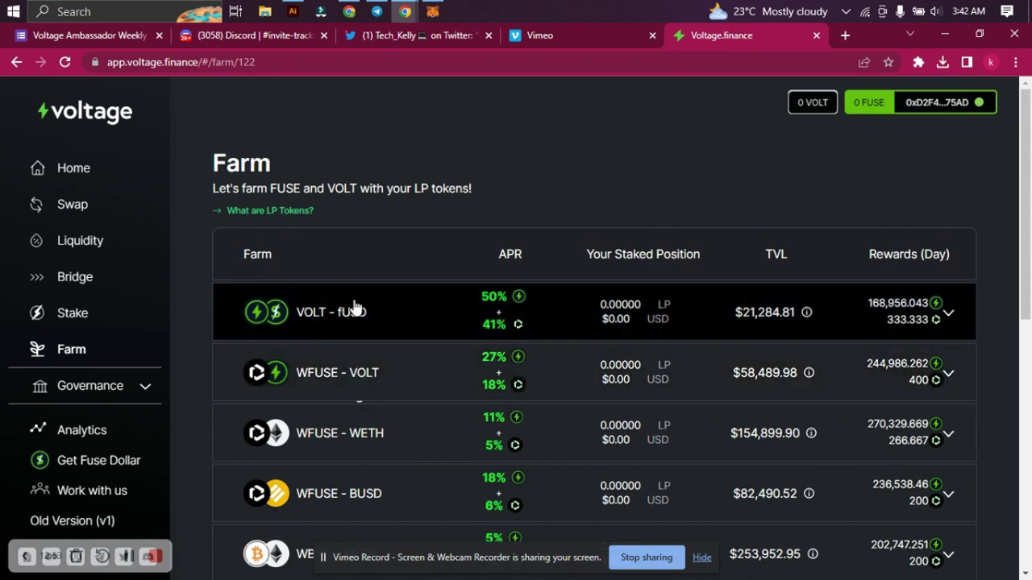
{"action": "scroll", "coordinate": [329, 386], "scroll_direction": "down", "scroll_amount": 2}
{"action": "scroll", "coordinate": [313, 247], "scroll_direction": "down", "scroll_amount": 5}
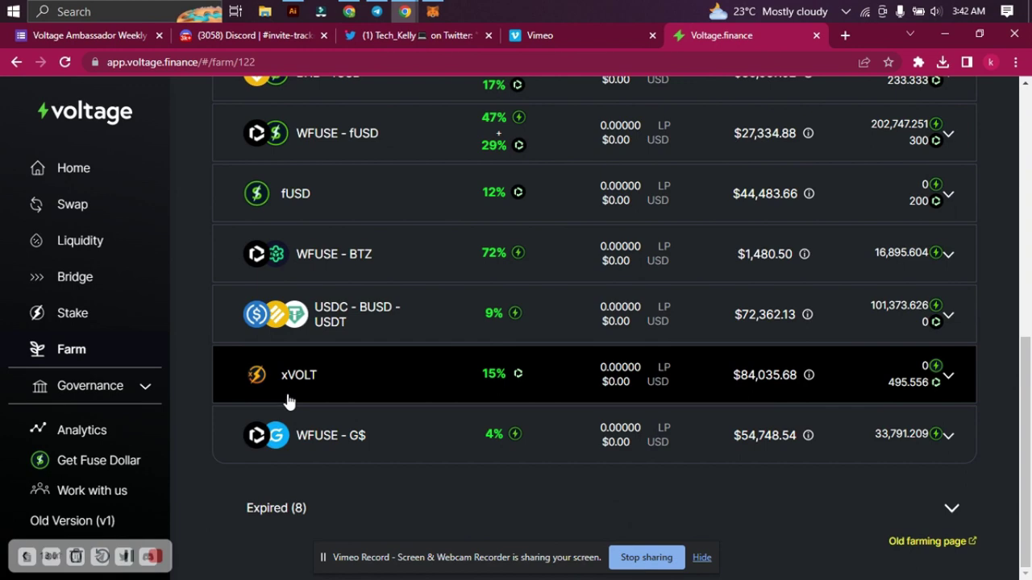
{"action": "scroll", "coordinate": [289, 401], "scroll_direction": "up", "scroll_amount": 7}
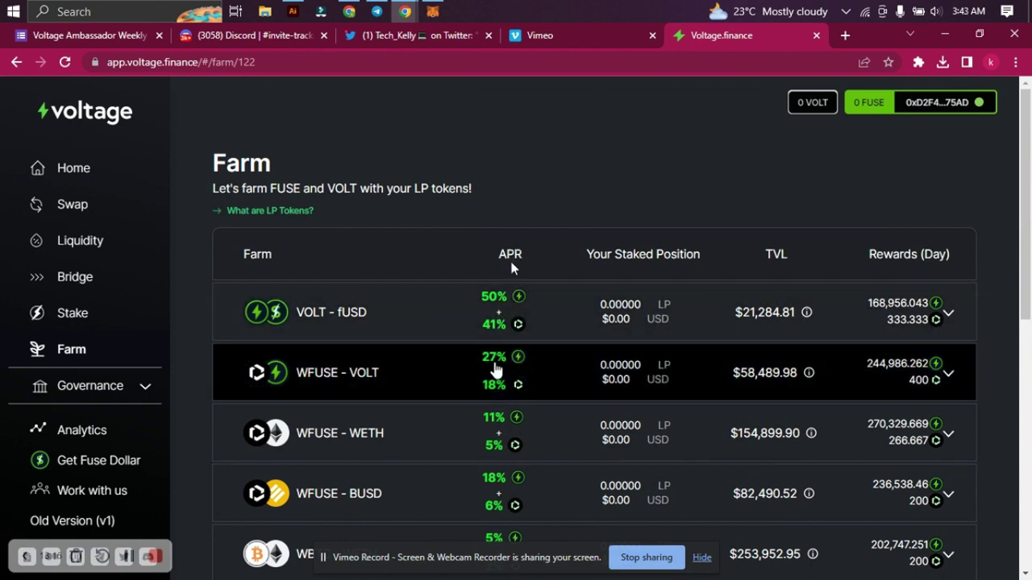
Step: Compare the APR values of all the listed farms
{"action": "scroll", "coordinate": [510, 269], "scroll_direction": "down", "scroll_amount": 1}
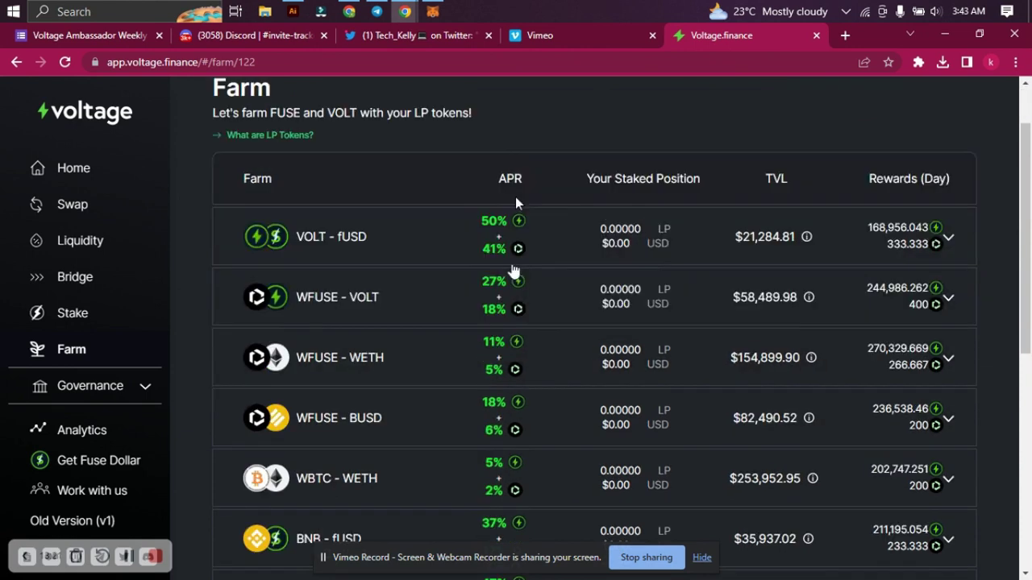
{"action": "scroll", "coordinate": [515, 291], "scroll_direction": "down", "scroll_amount": 2}
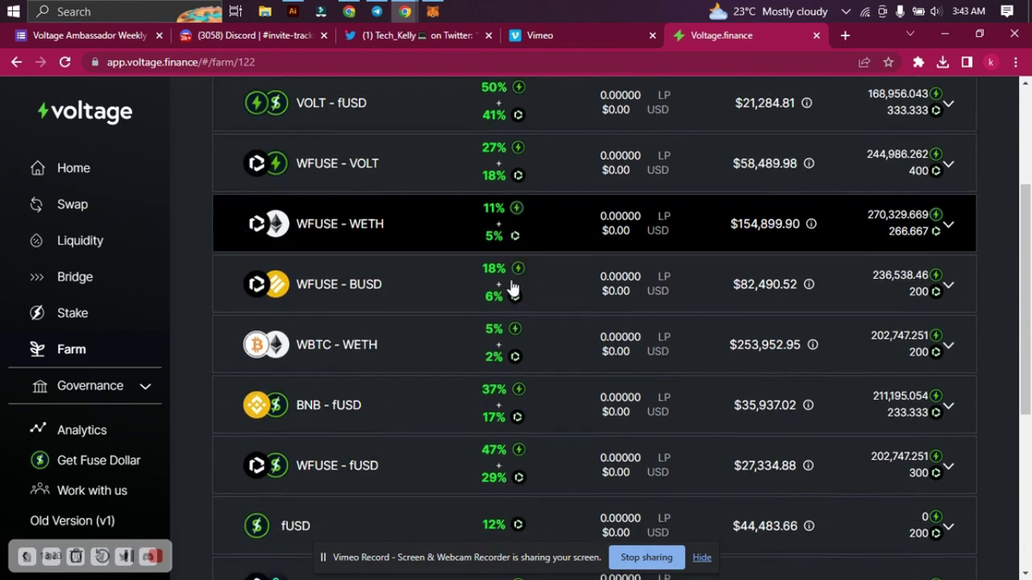
{"action": "scroll", "coordinate": [511, 287], "scroll_direction": "down", "scroll_amount": 2}
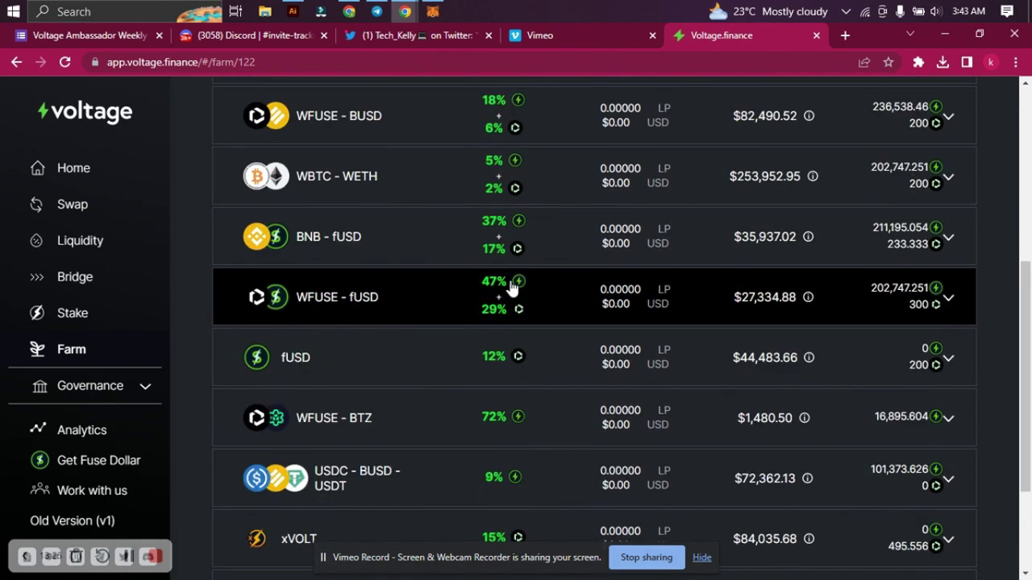
{"action": "scroll", "coordinate": [511, 289], "scroll_direction": "down", "scroll_amount": 2}
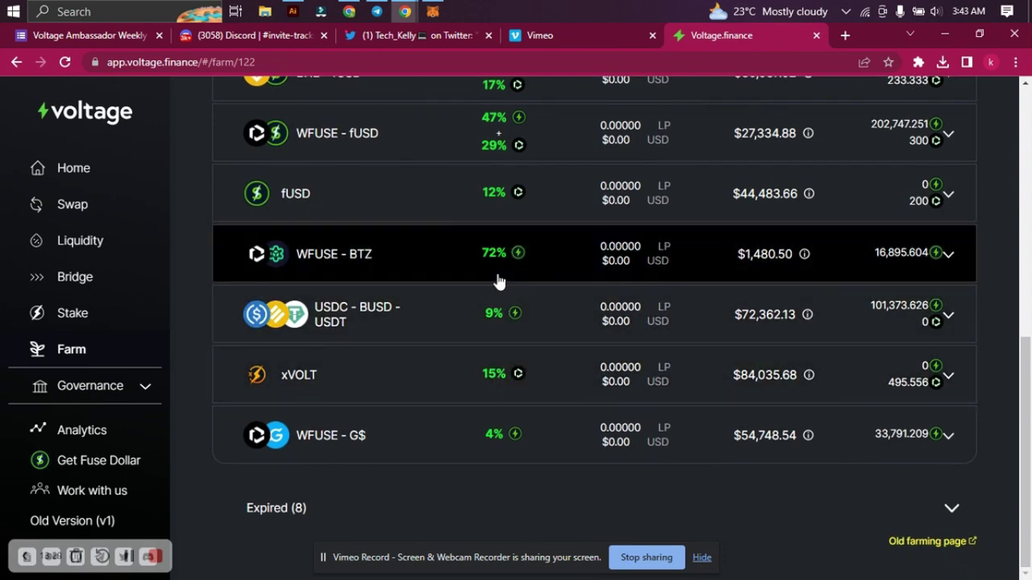
{"action": "scroll", "coordinate": [495, 276], "scroll_direction": "up", "scroll_amount": 6}
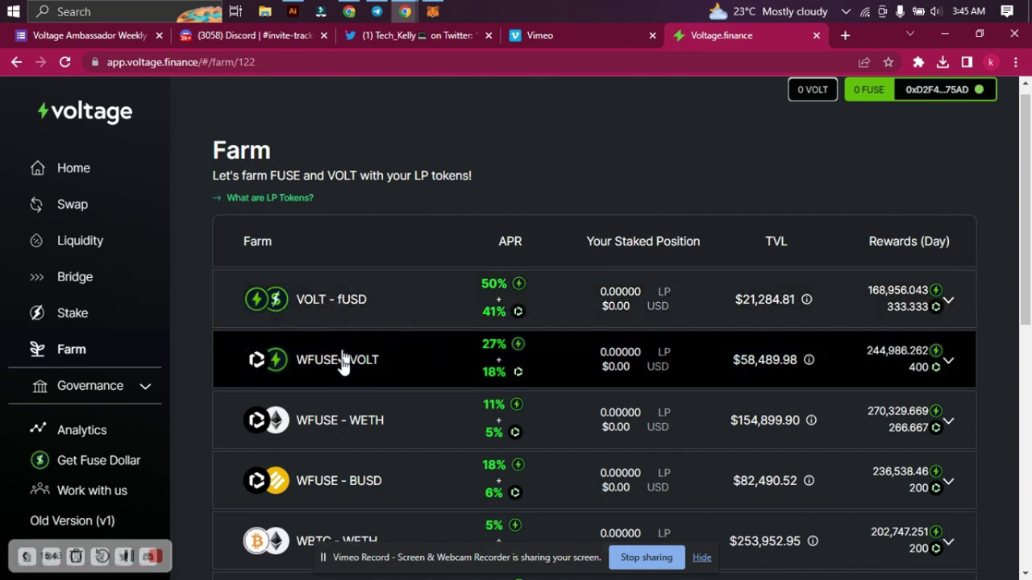
Step: Expand the VOLT - fUSD farm to review its liquidity, deposit options and accrued rewards
{"action": "scroll", "coordinate": [342, 364], "scroll_direction": "down", "scroll_amount": 2}
{"action": "scroll", "coordinate": [341, 364], "scroll_direction": "down", "scroll_amount": 5}
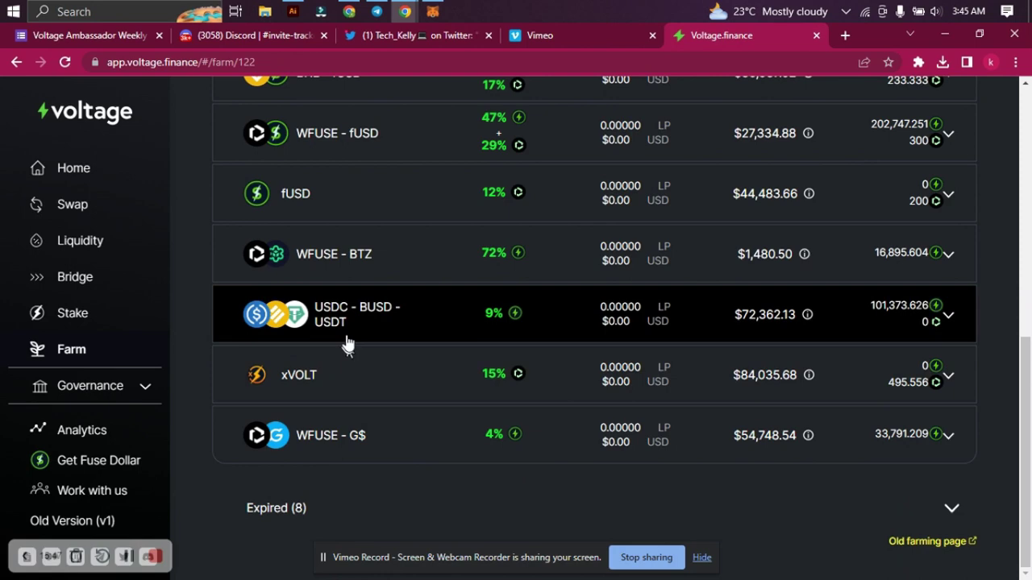
{"action": "scroll", "coordinate": [346, 342], "scroll_direction": "up", "scroll_amount": 4}
{"action": "scroll", "coordinate": [347, 343], "scroll_direction": "up", "scroll_amount": 3}
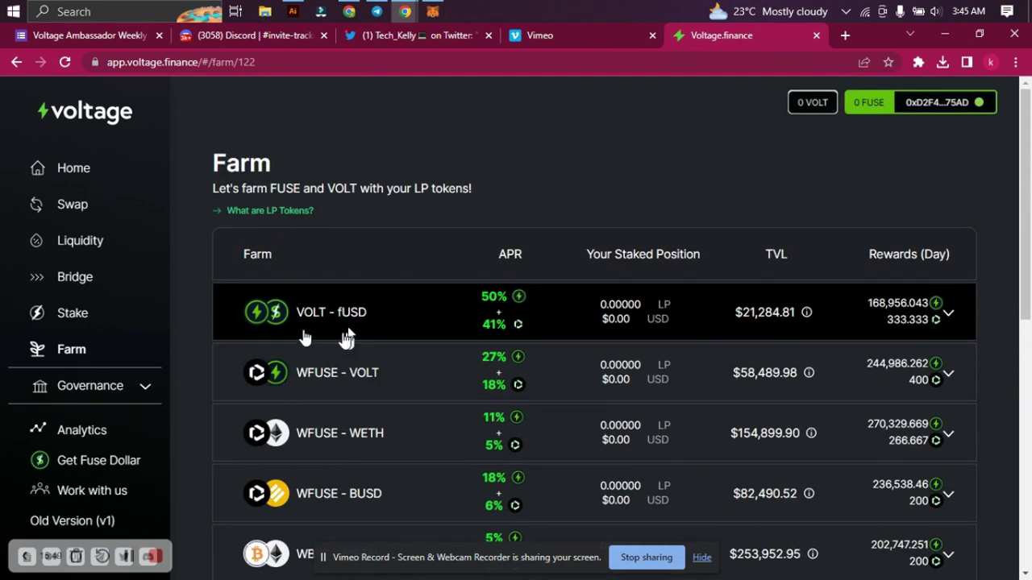
{"action": "left_click", "coordinate": [322, 320]}
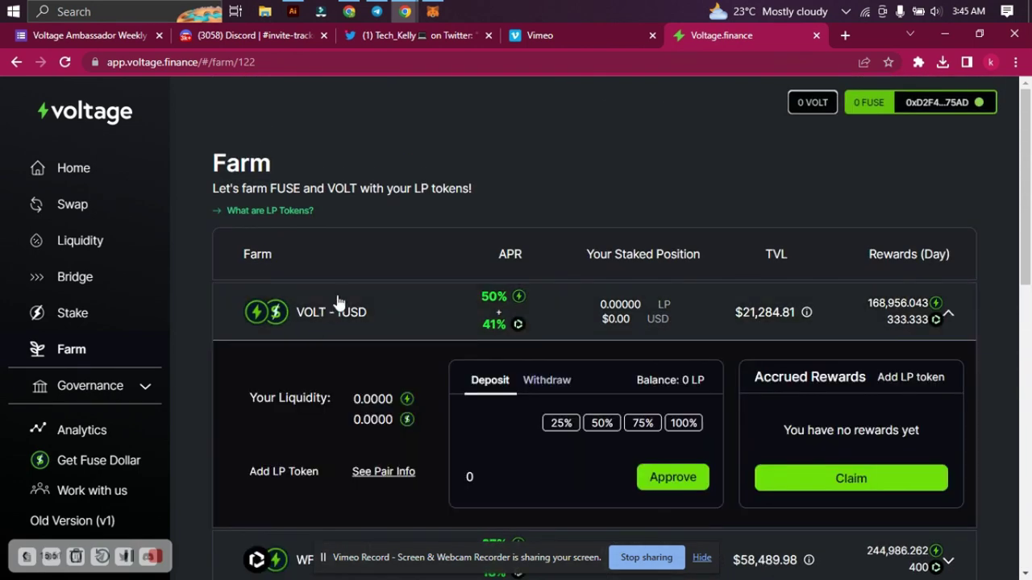
{"action": "scroll", "coordinate": [339, 301], "scroll_direction": "down", "scroll_amount": 1}
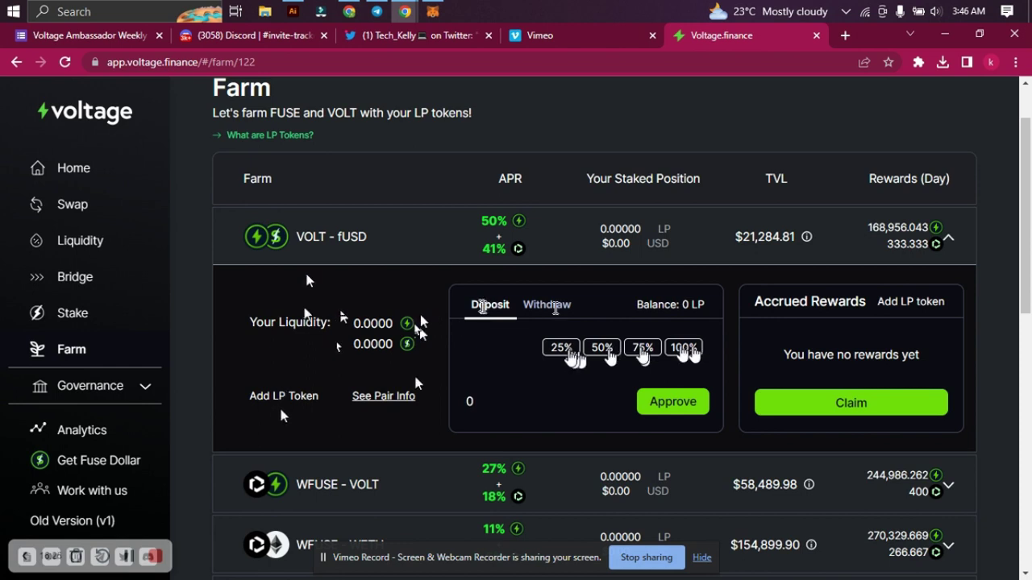
Step: Review the VOLT - fUSD farm's withdraw and deposit views, and collapse its details
{"action": "left_click", "coordinate": [555, 306]}
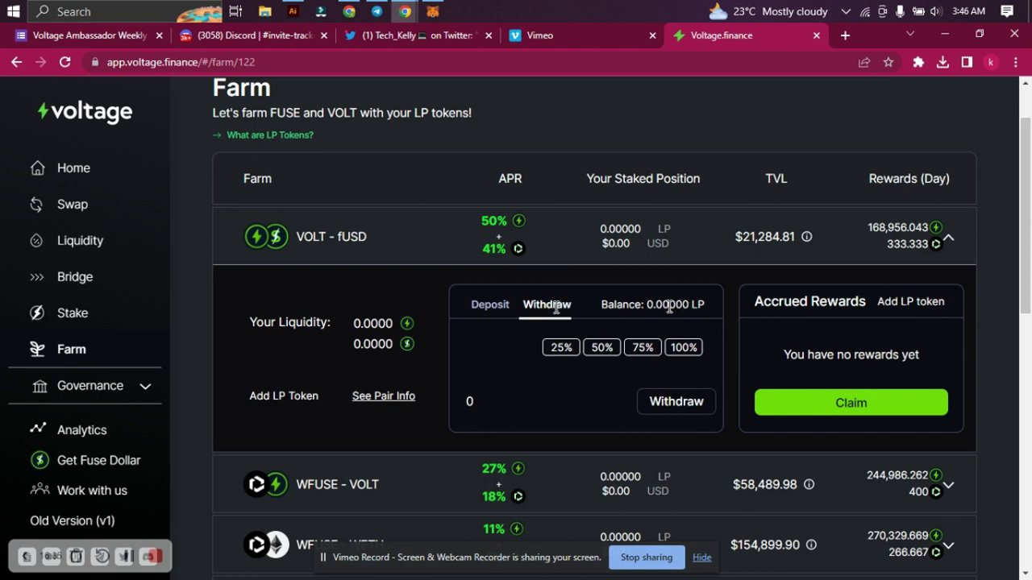
{"action": "left_click", "coordinate": [487, 306]}
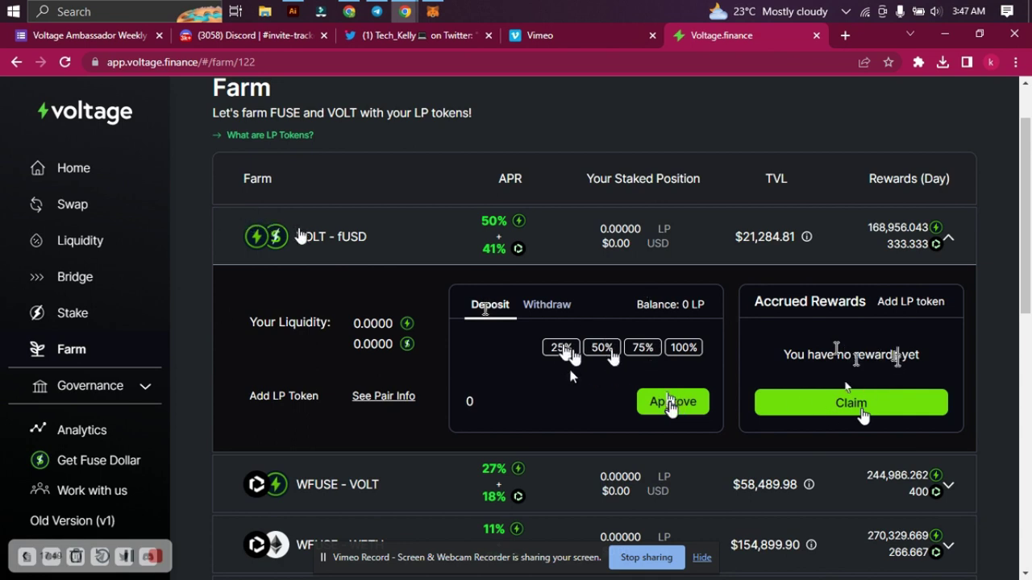
{"action": "left_click", "coordinate": [304, 239]}
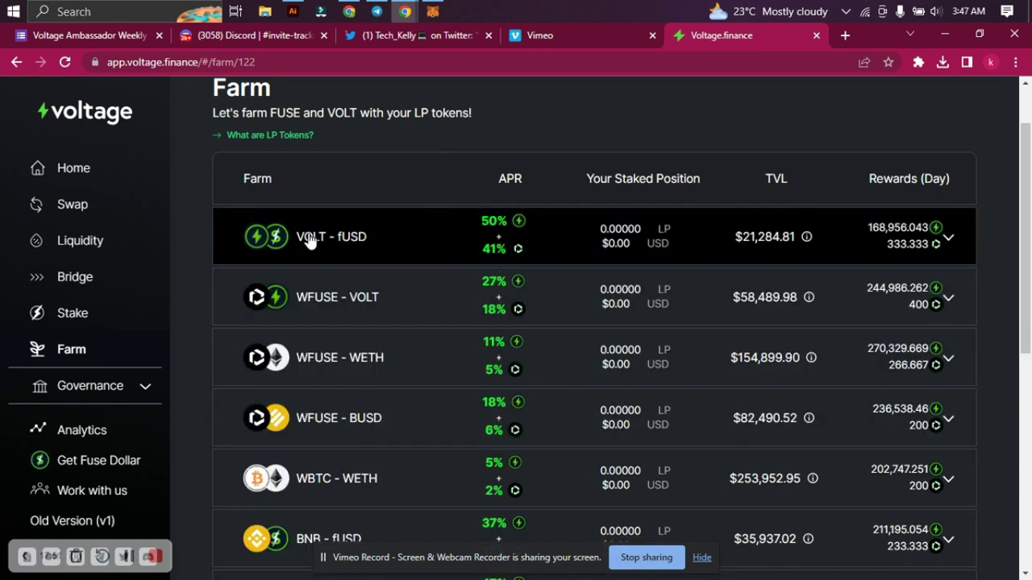